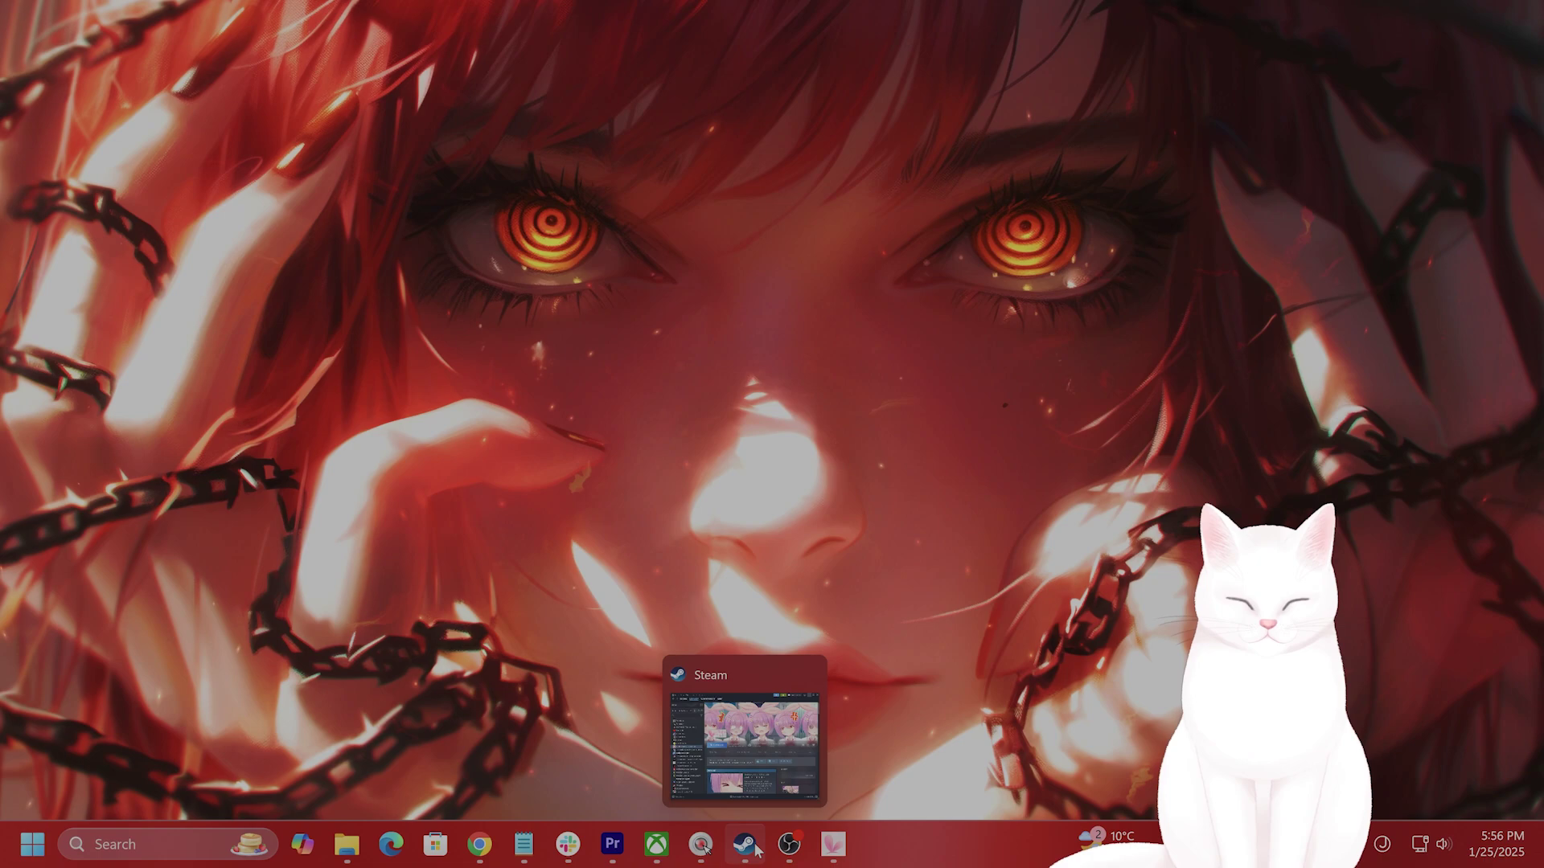
- Switch to Steam, search the library for "steamvr" and open the SteamVR page
{"action": "left_click", "coordinate": [755, 850]}
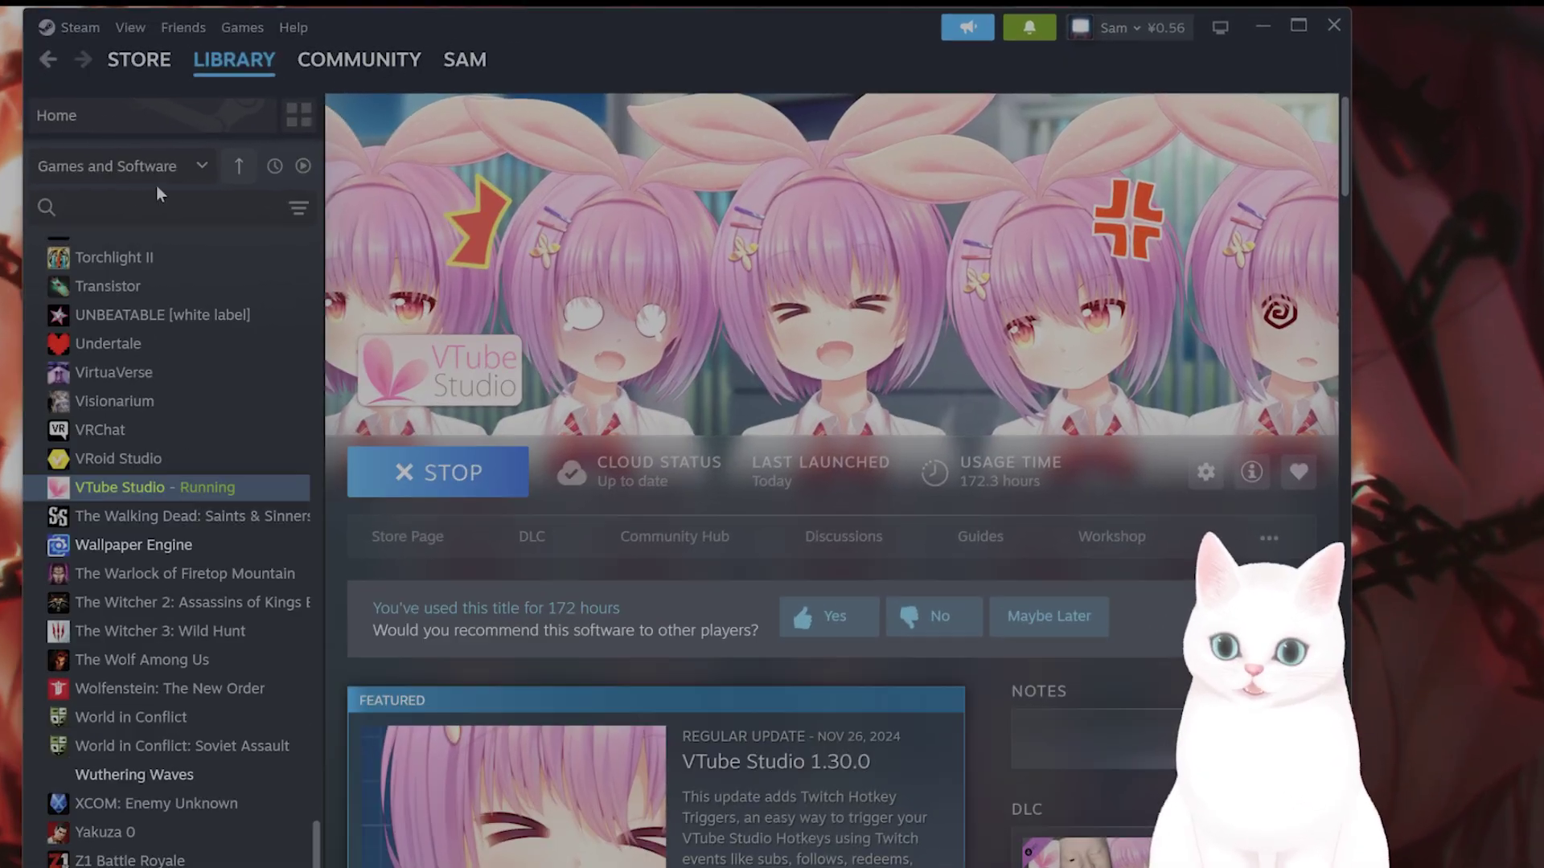
{"action": "left_click", "coordinate": [253, 180]}
{"action": "type", "text": "st"}
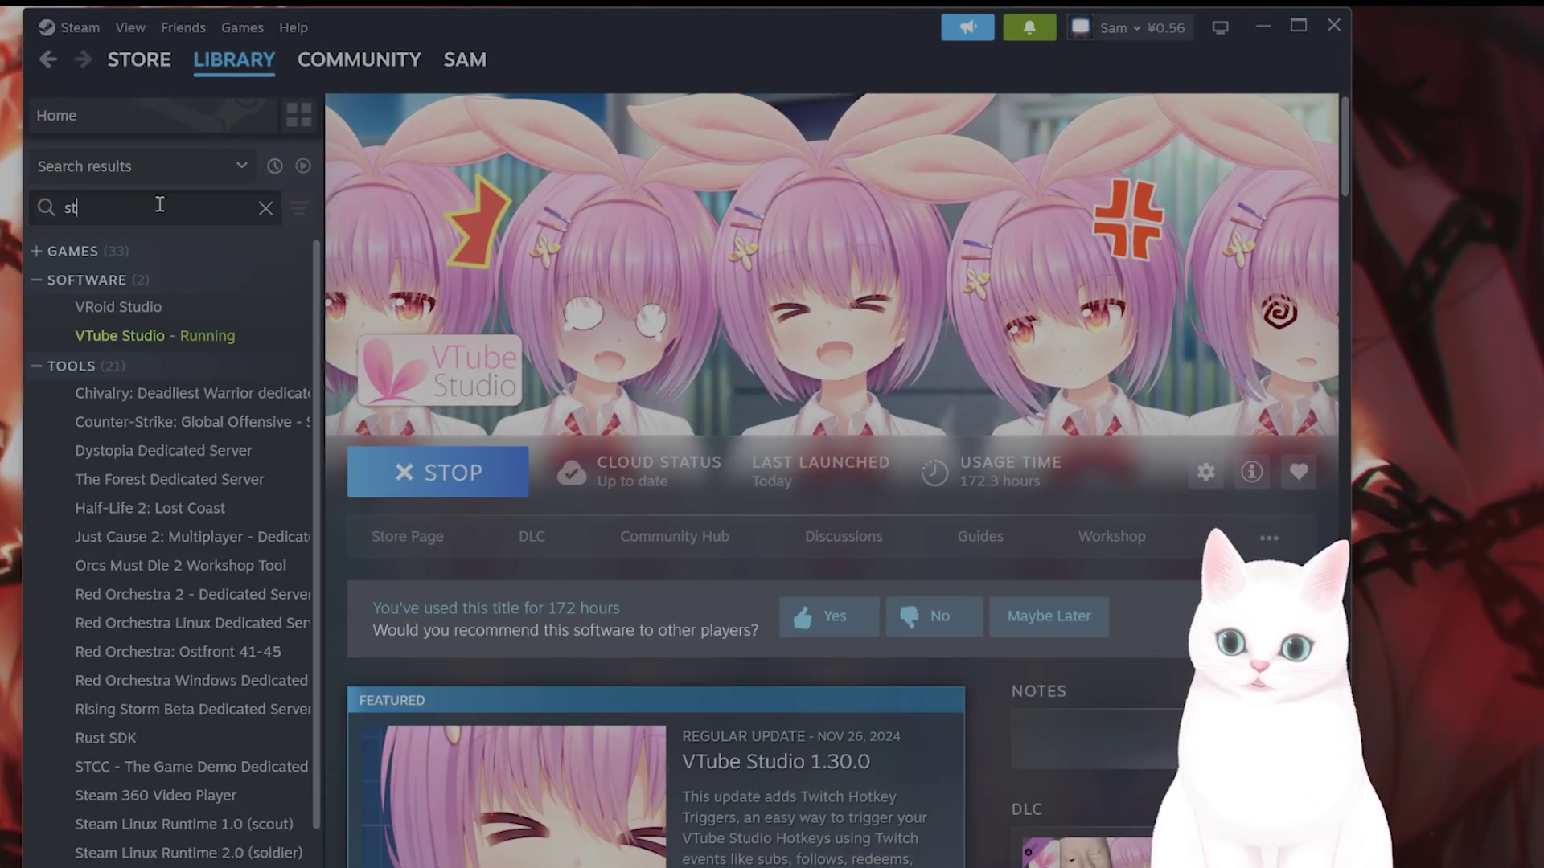
{"action": "type", "text": "eamvr"}
{"action": "left_click", "coordinate": [164, 293]}
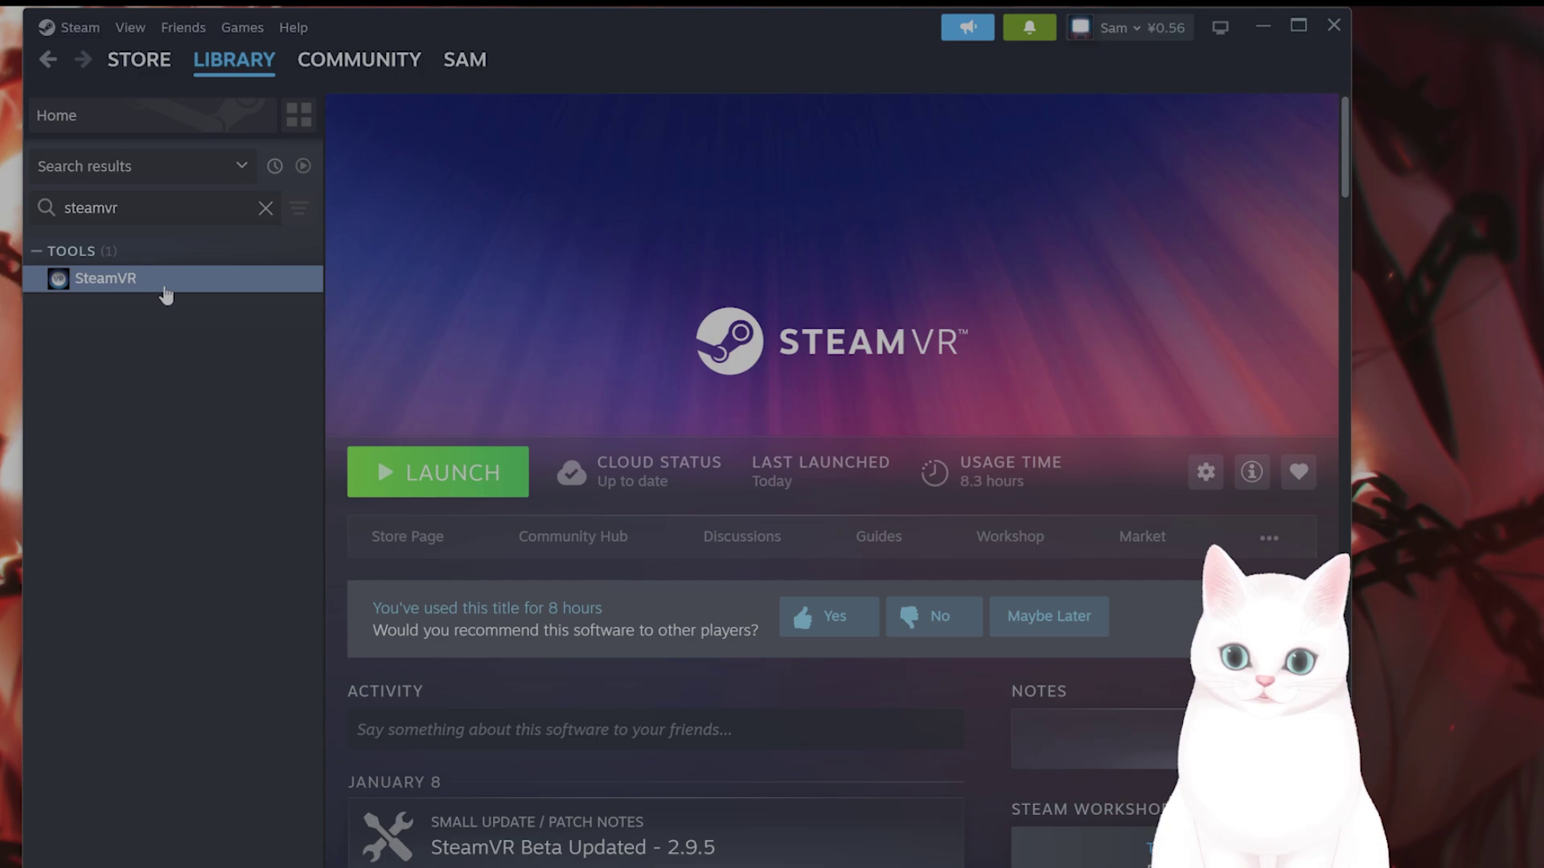
{"action": "mouse_move", "coordinate": [616, 460]}
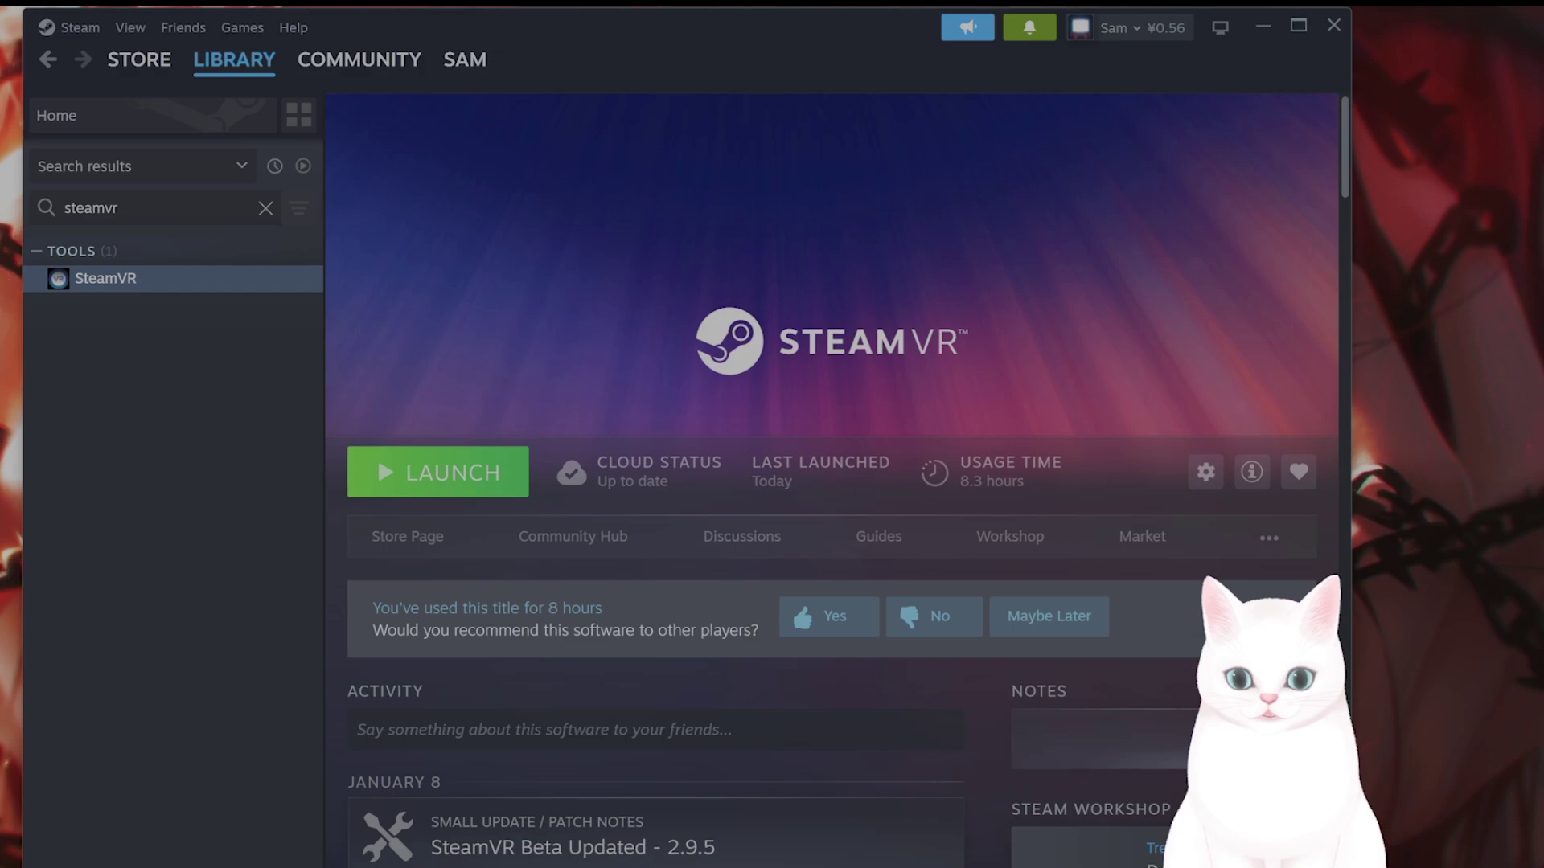
- Open the NVIDIA app, check the Drivers page for graphics driver updates, and close the app
{"action": "type", "text": "nv"}
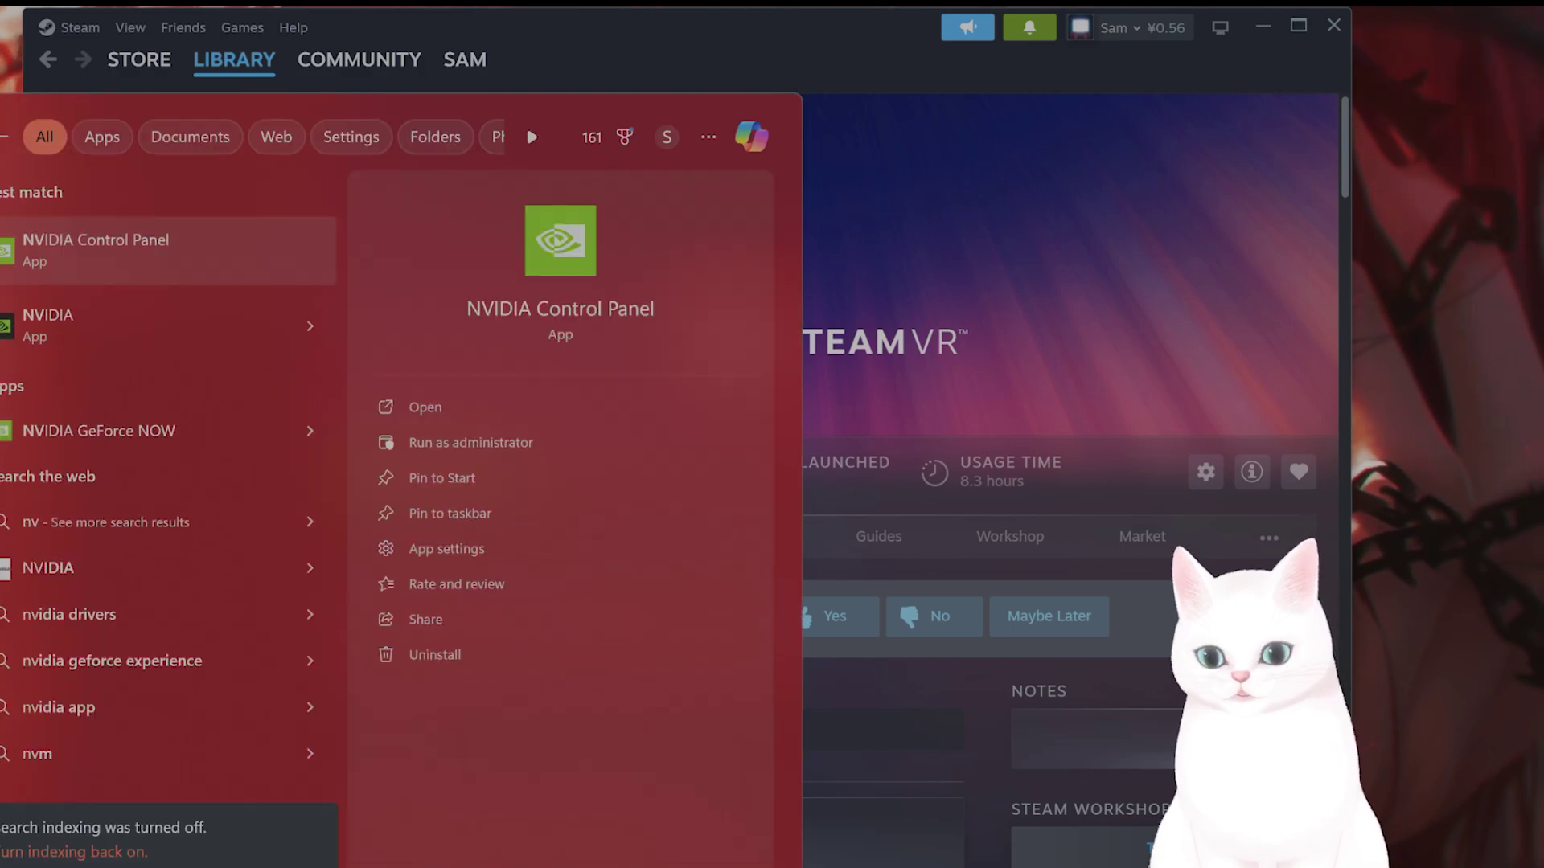
{"action": "left_click", "coordinate": [180, 326]}
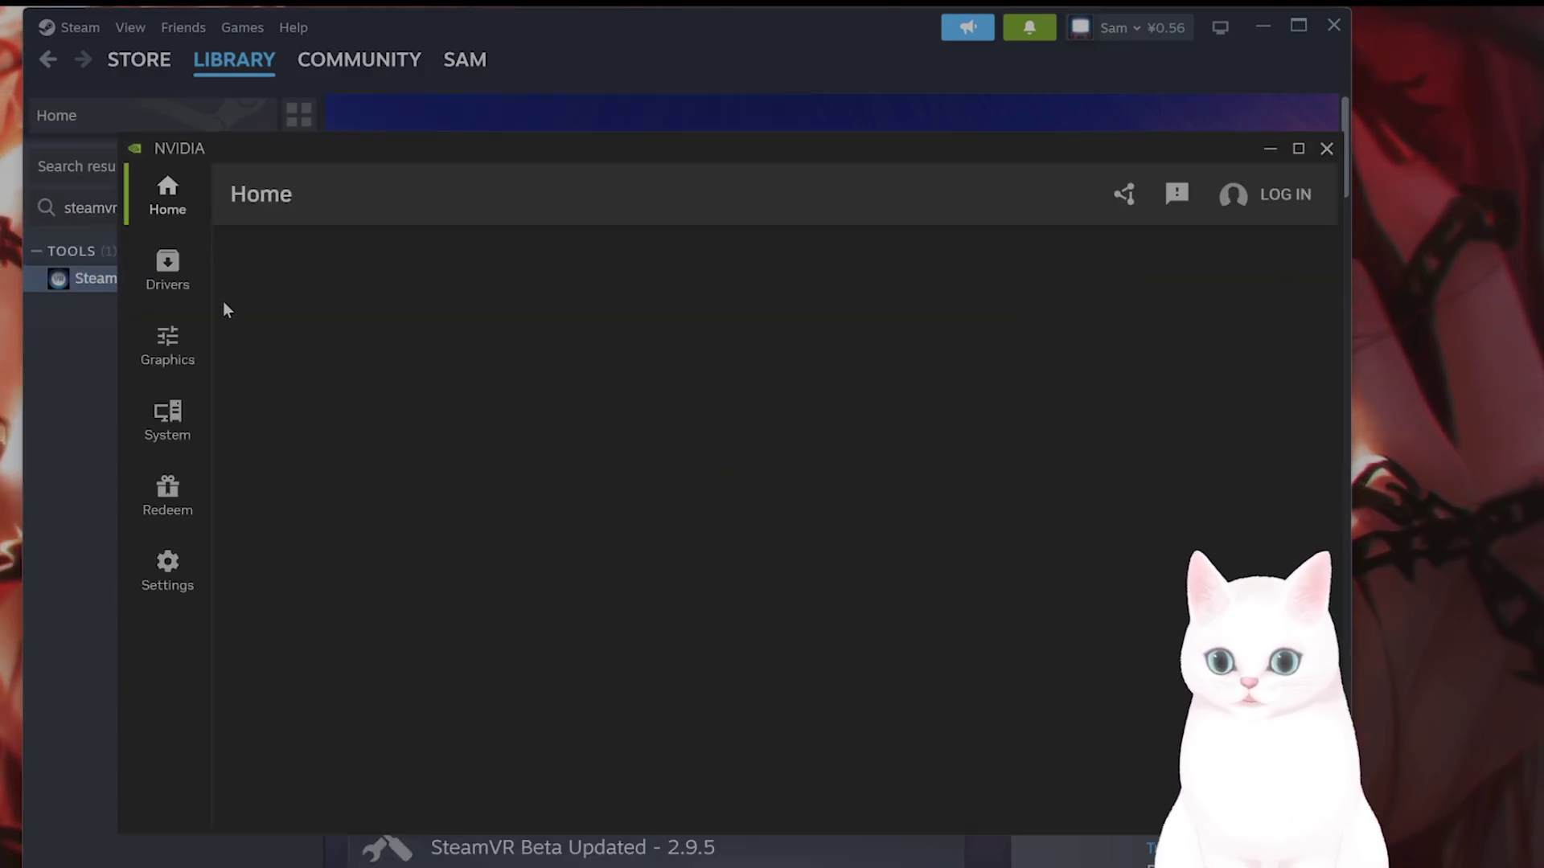
{"action": "left_click", "coordinate": [178, 285]}
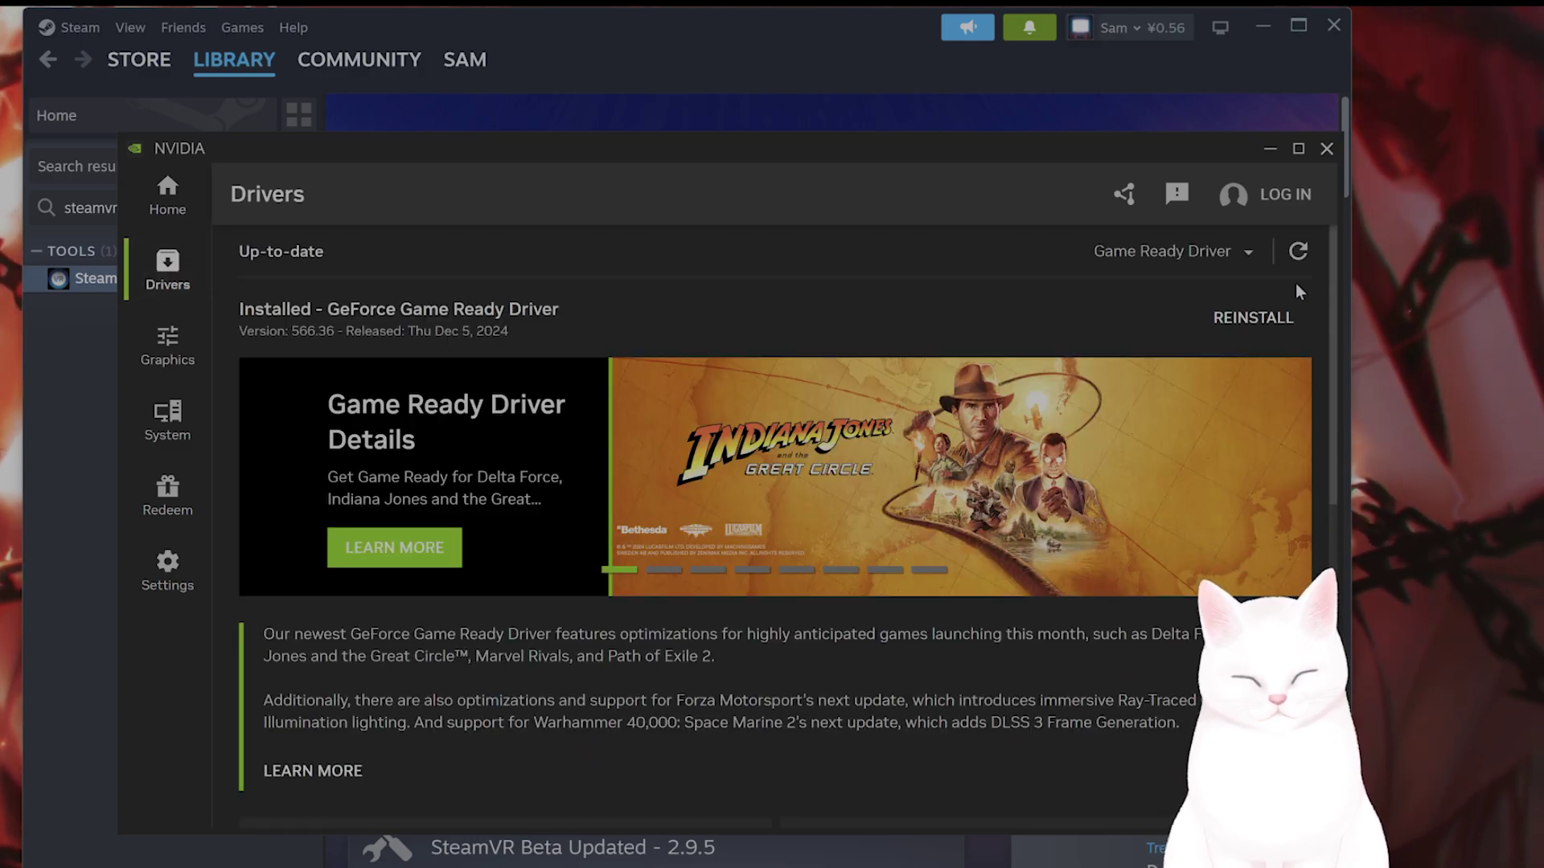
{"action": "left_click_drag", "start_coordinate": [1301, 155], "coordinate": [1225, 249]}
{"action": "left_click", "coordinate": [1250, 242]}
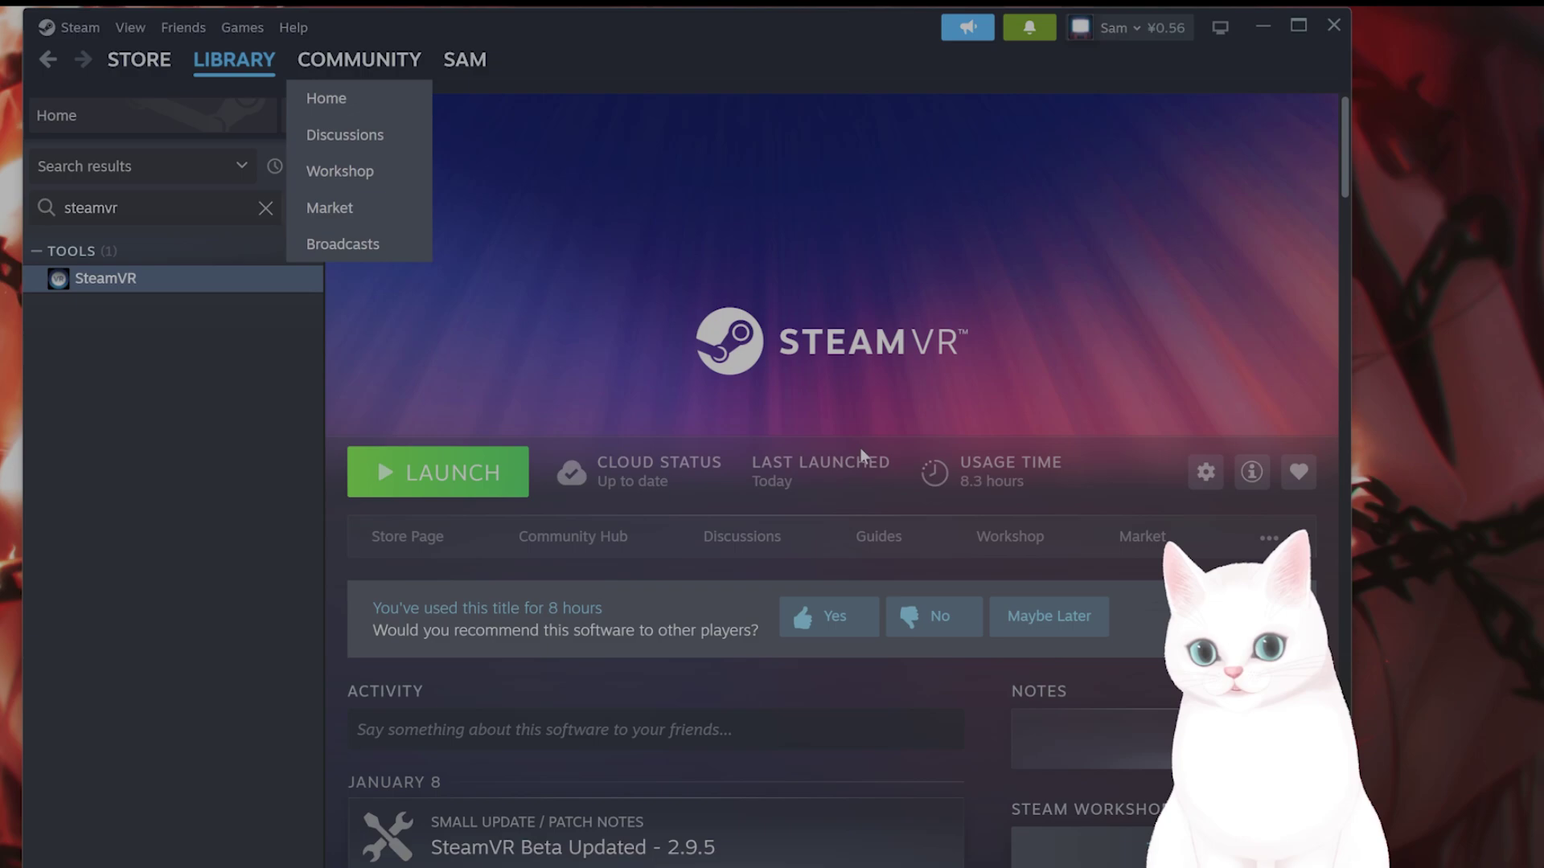
- Open SteamVR's properties in the Steam library, view its automatic update options, and close the properties
{"action": "right_click", "coordinate": [113, 288]}
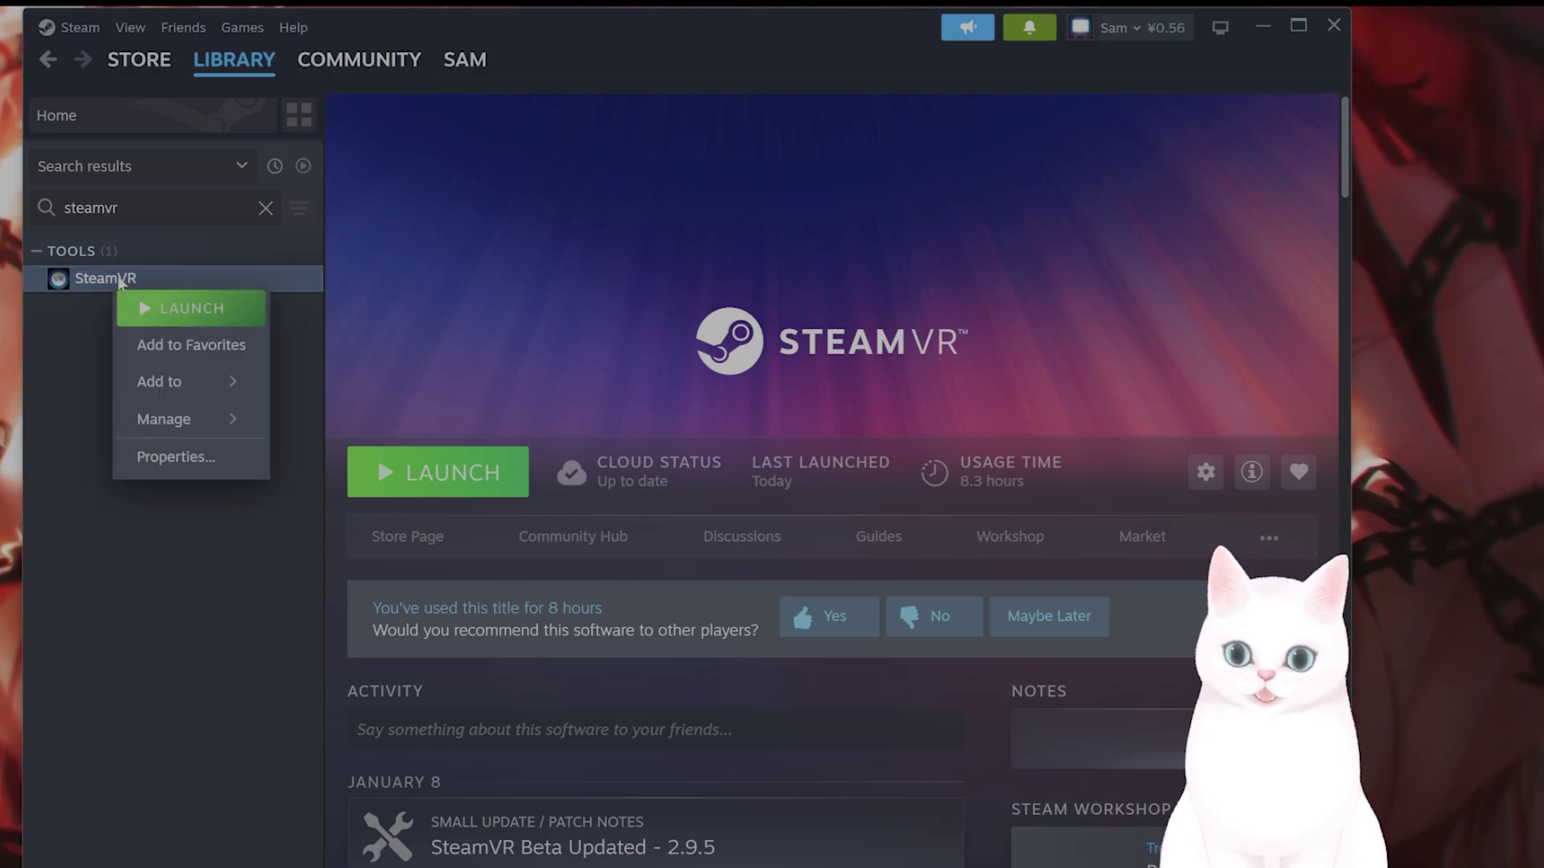
{"action": "left_click", "coordinate": [169, 455]}
{"action": "left_click", "coordinate": [304, 243]}
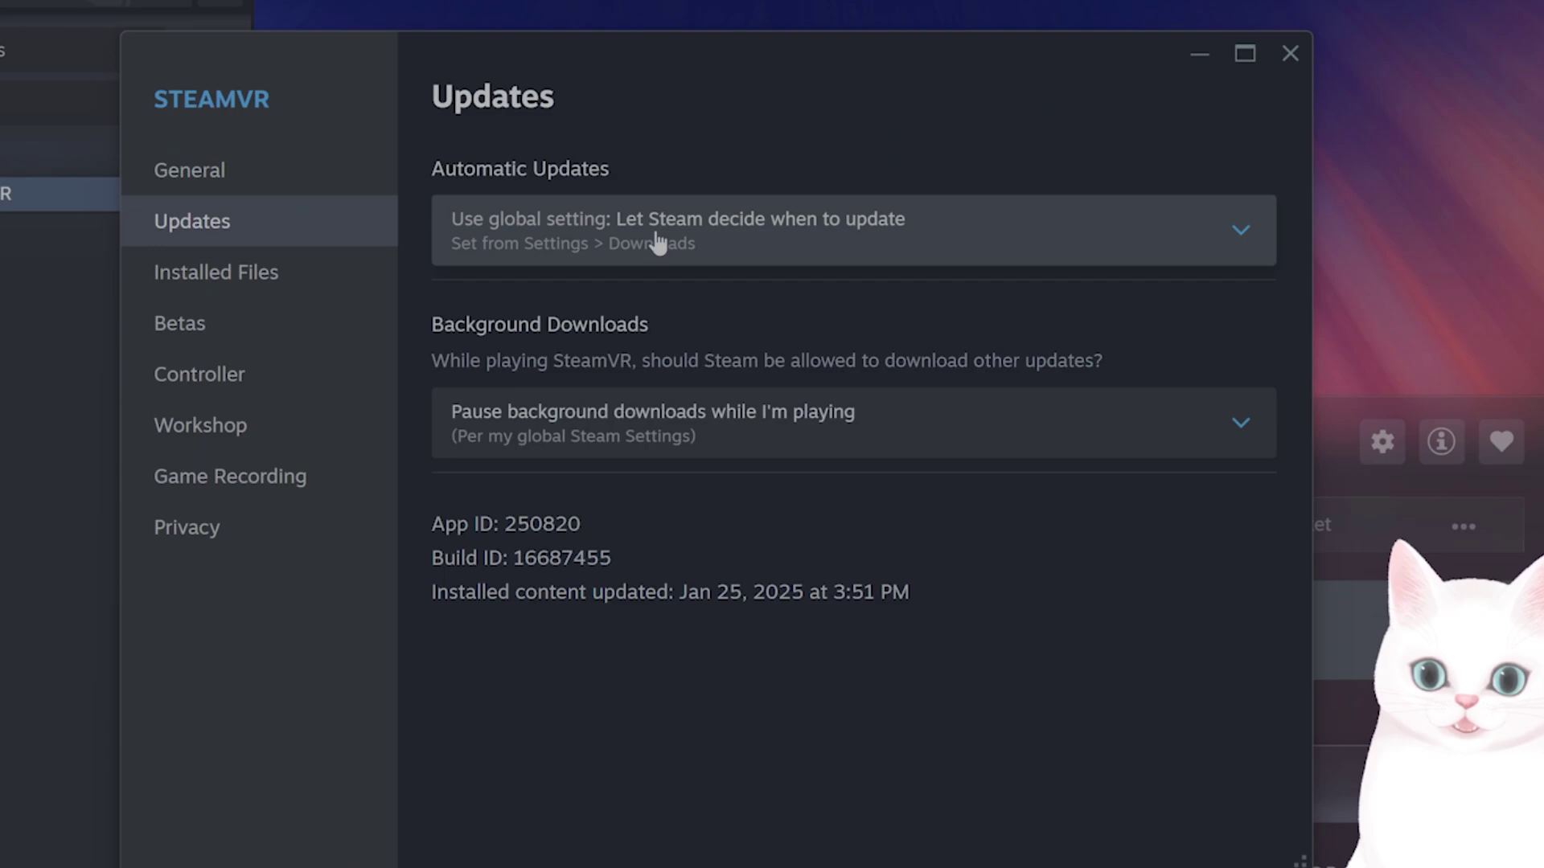
{"action": "left_click", "coordinate": [965, 249]}
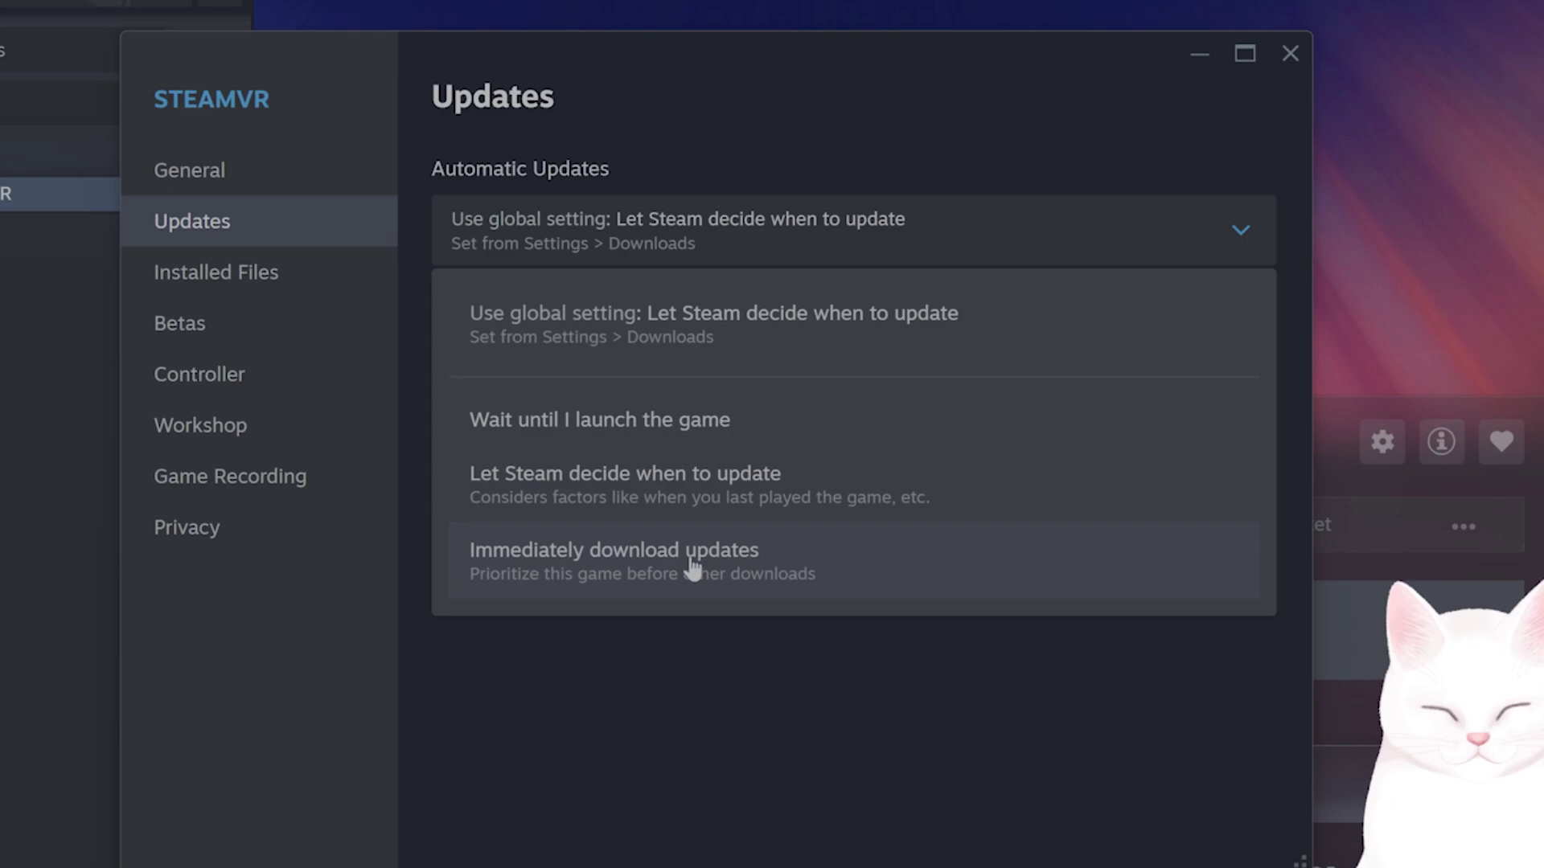
{"action": "left_click", "coordinate": [1288, 51]}
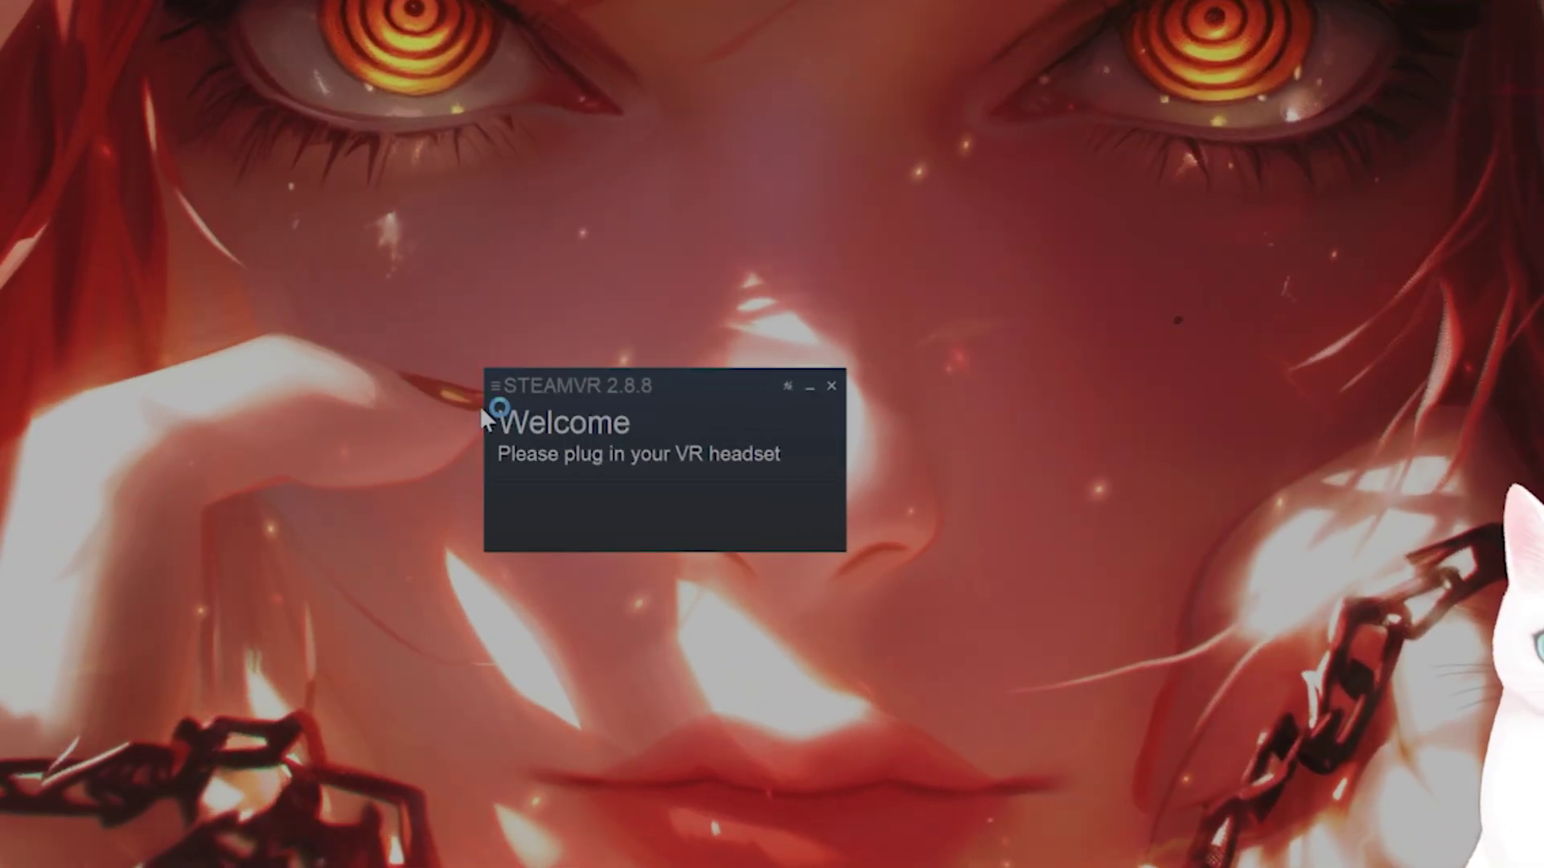
- Open the Developer Settings from the SteamVR status window
{"action": "left_click", "coordinate": [597, 453]}
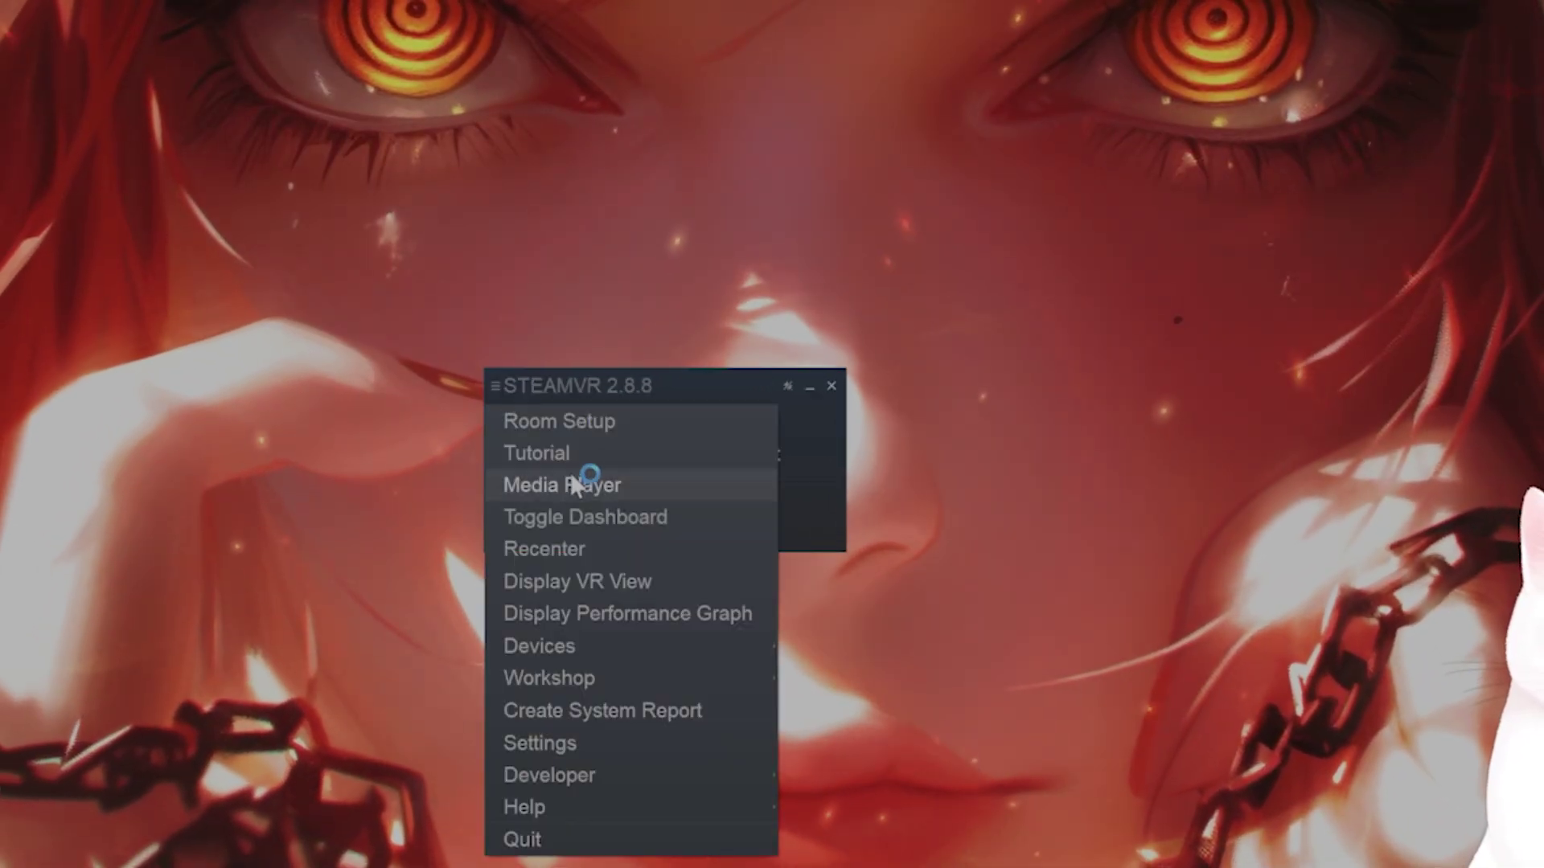
{"action": "left_click", "coordinate": [586, 483]}
{"action": "left_click", "coordinate": [499, 387]}
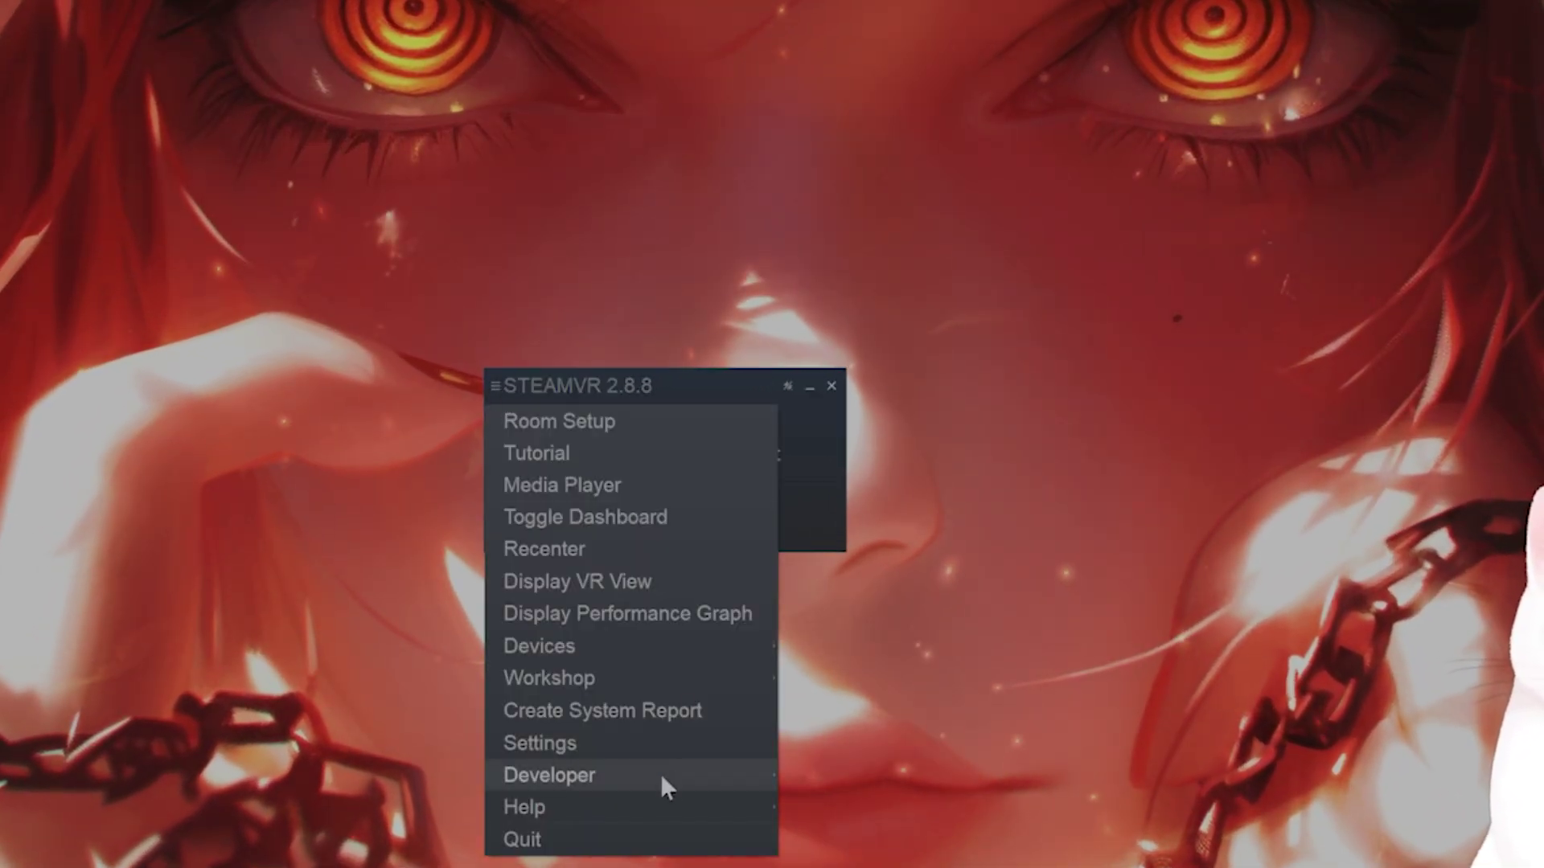
{"action": "mouse_move", "coordinate": [661, 785]}
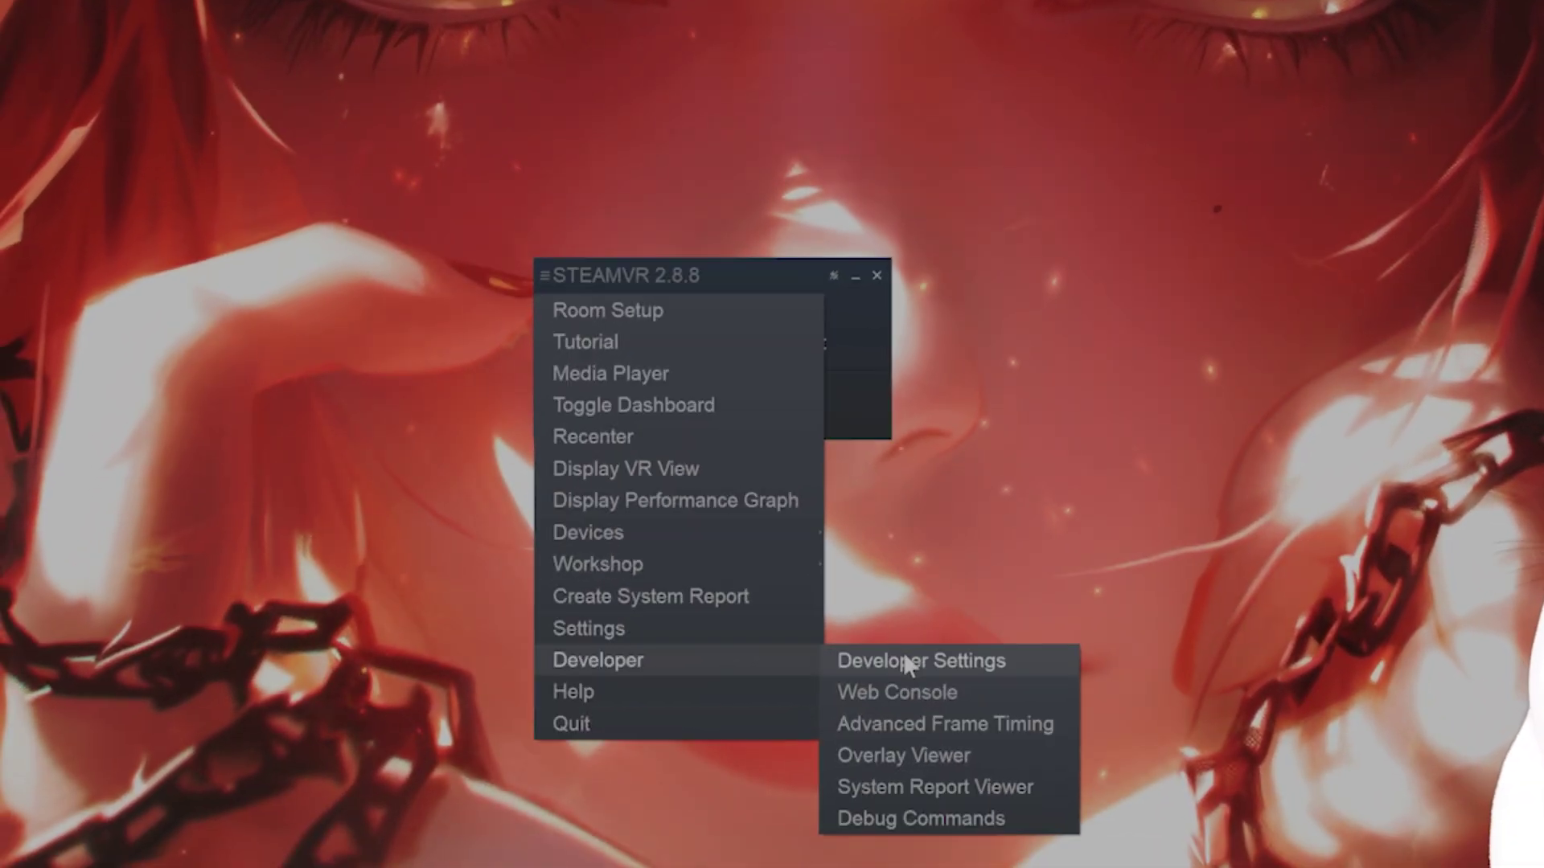
{"action": "left_click", "coordinate": [904, 657]}
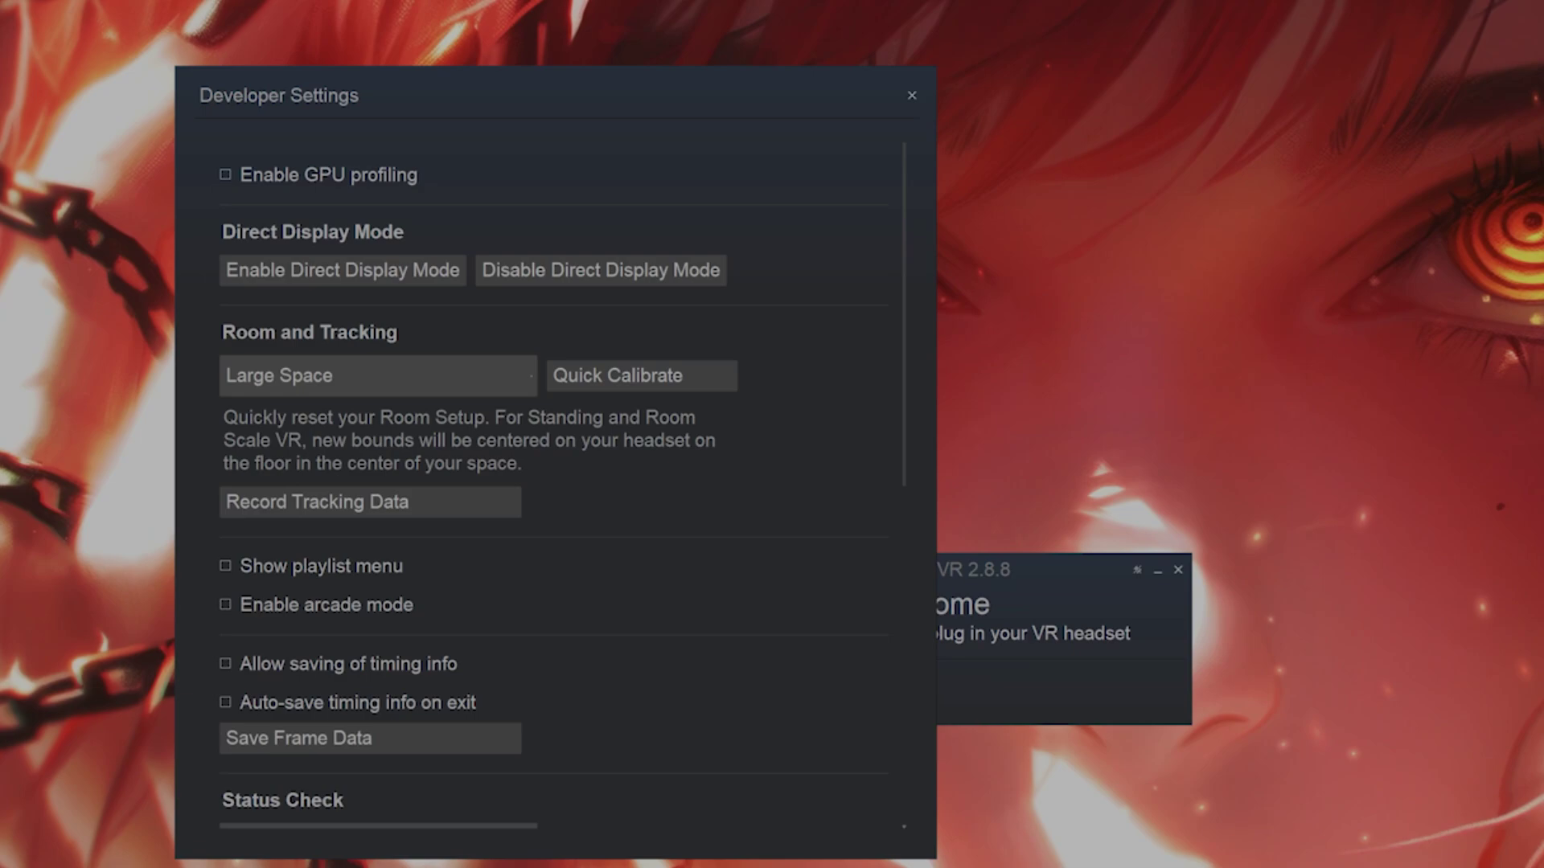
- Review the developer settings, including the Reset options for SteamVR USB devices and power management, and close them
{"action": "scroll", "coordinate": [382, 377], "scroll_direction": "down", "scroll_amount": 7}
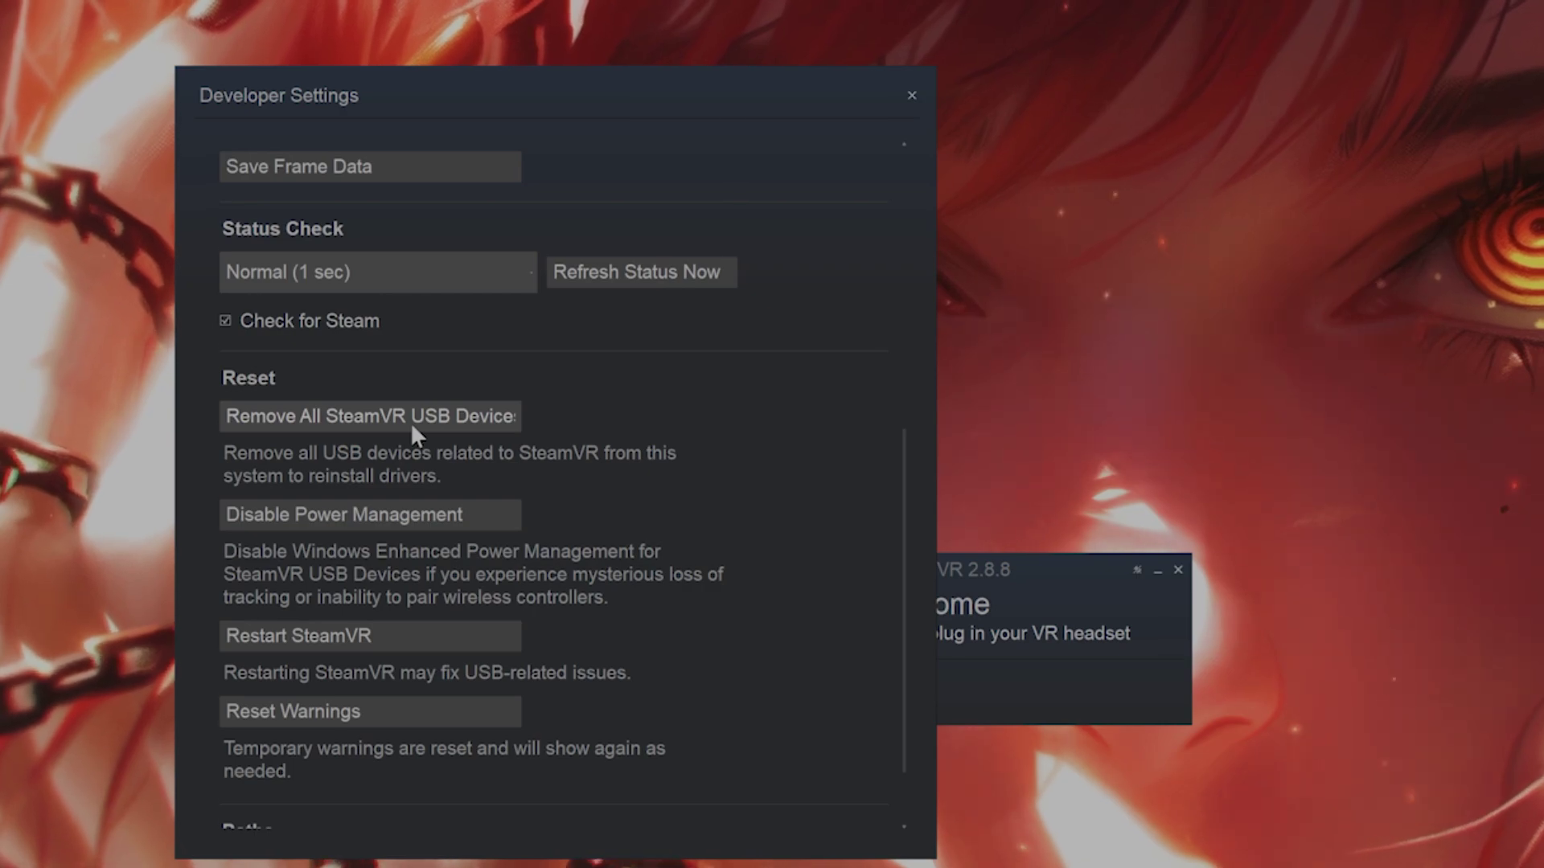
{"action": "scroll", "coordinate": [476, 438], "scroll_direction": "up", "scroll_amount": 1}
{"action": "scroll", "coordinate": [478, 442], "scroll_direction": "up", "scroll_amount": 1}
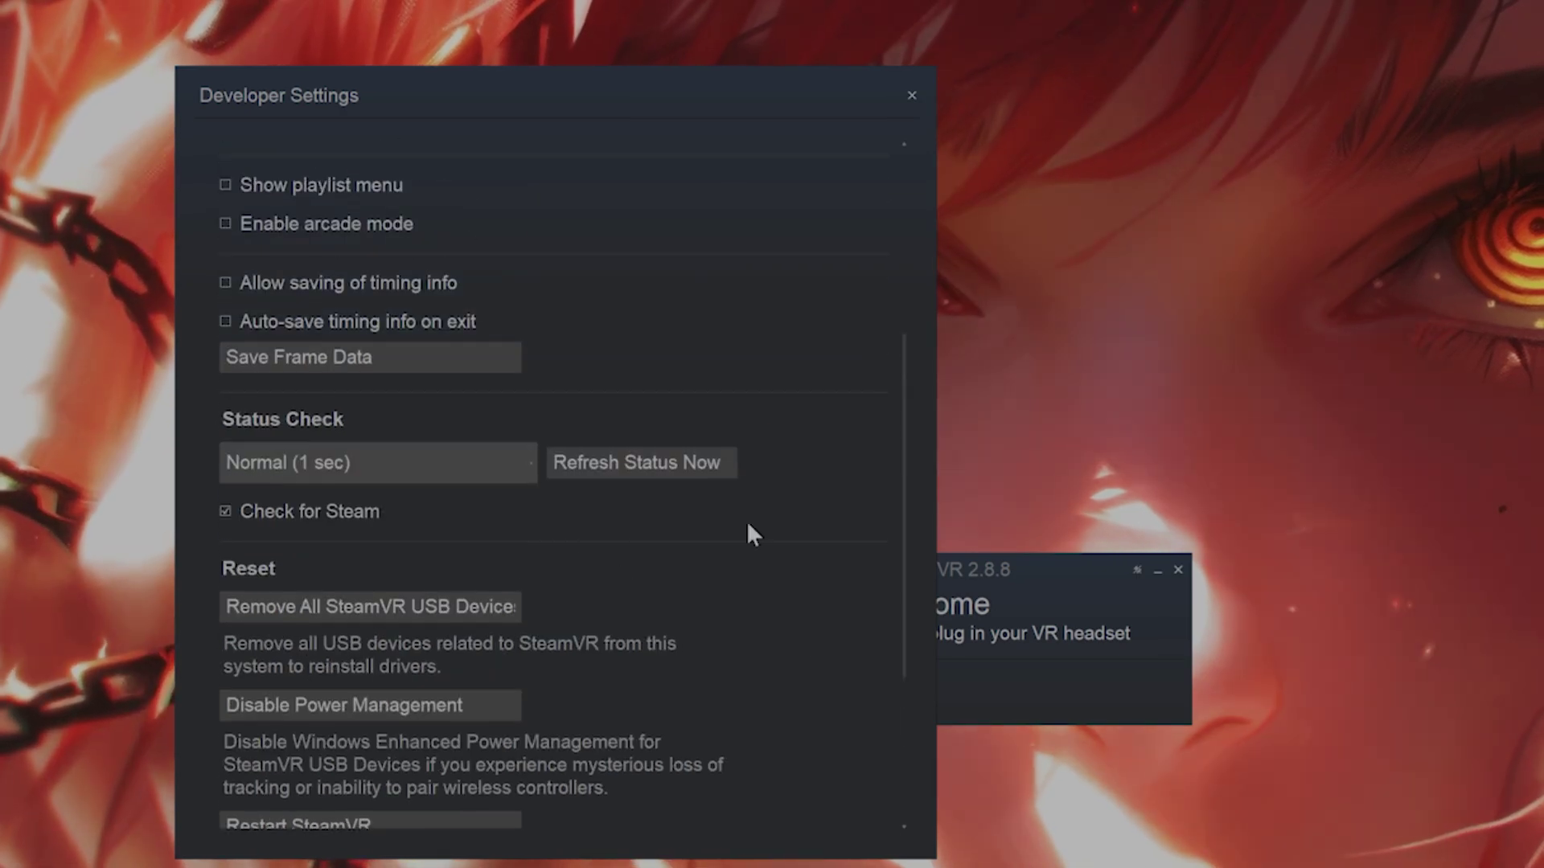
{"action": "scroll", "coordinate": [716, 546], "scroll_direction": "up", "scroll_amount": 4}
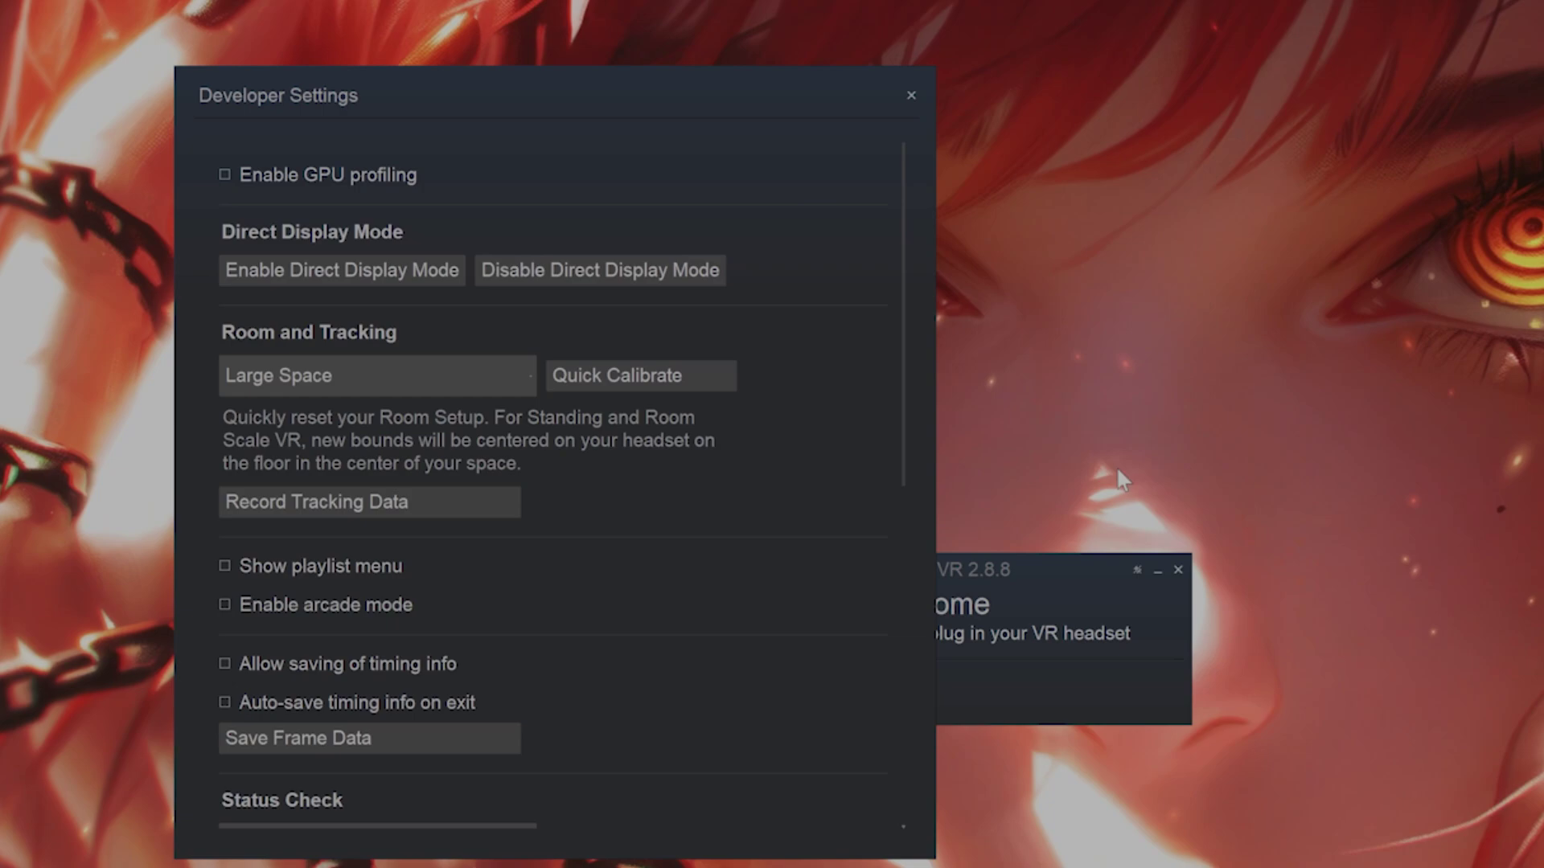
{"action": "left_click", "coordinate": [909, 97]}
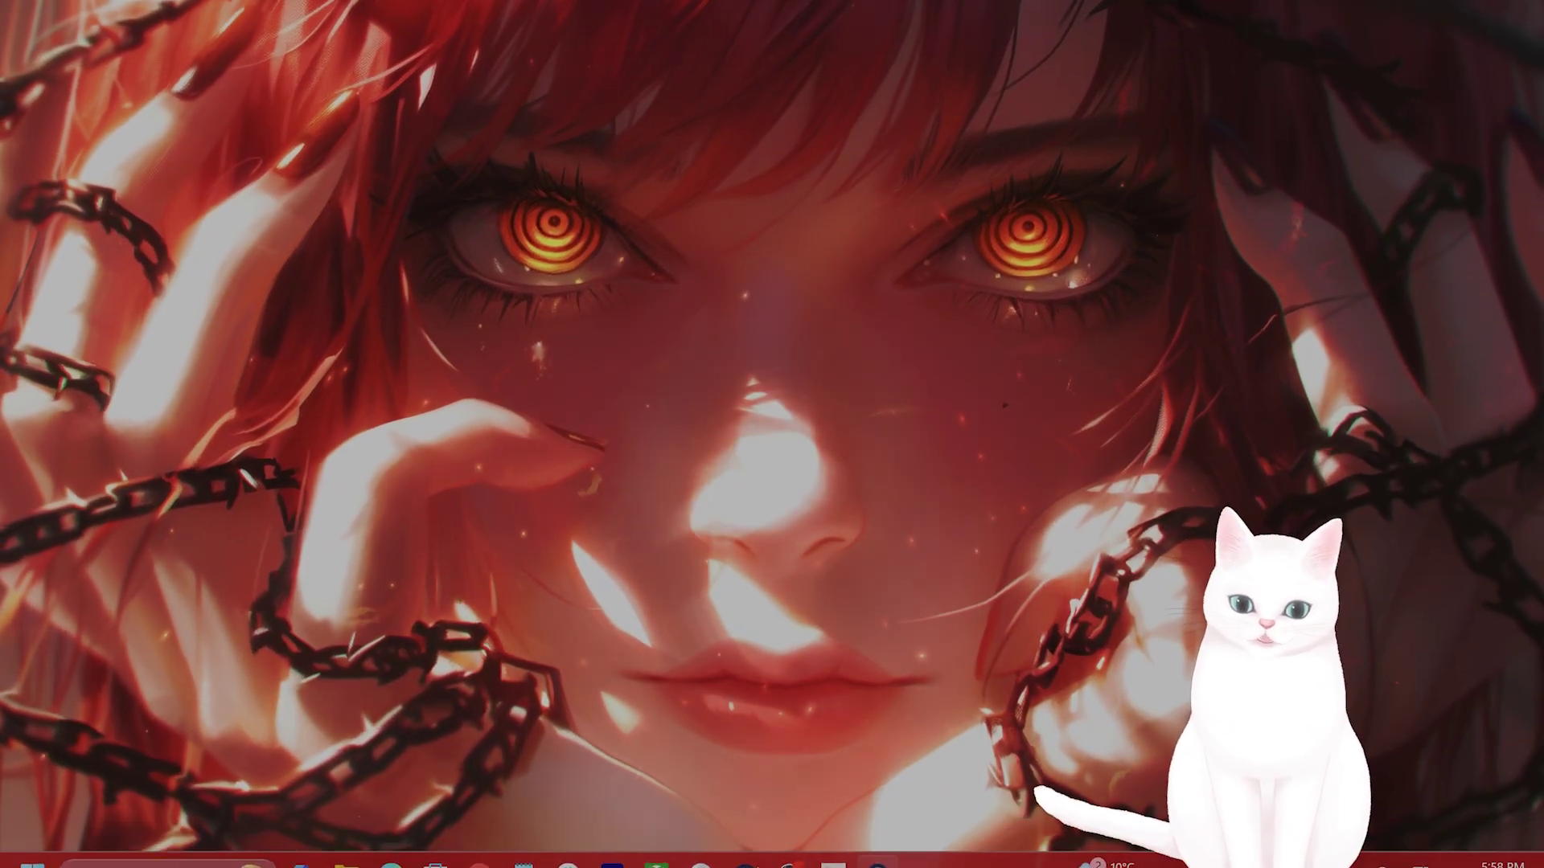
- Return to Steam, view the file integrity check under SteamVR's installed-files properties, and close the properties
{"action": "mouse_move", "coordinate": [745, 845]}
{"action": "left_click", "coordinate": [753, 659]}
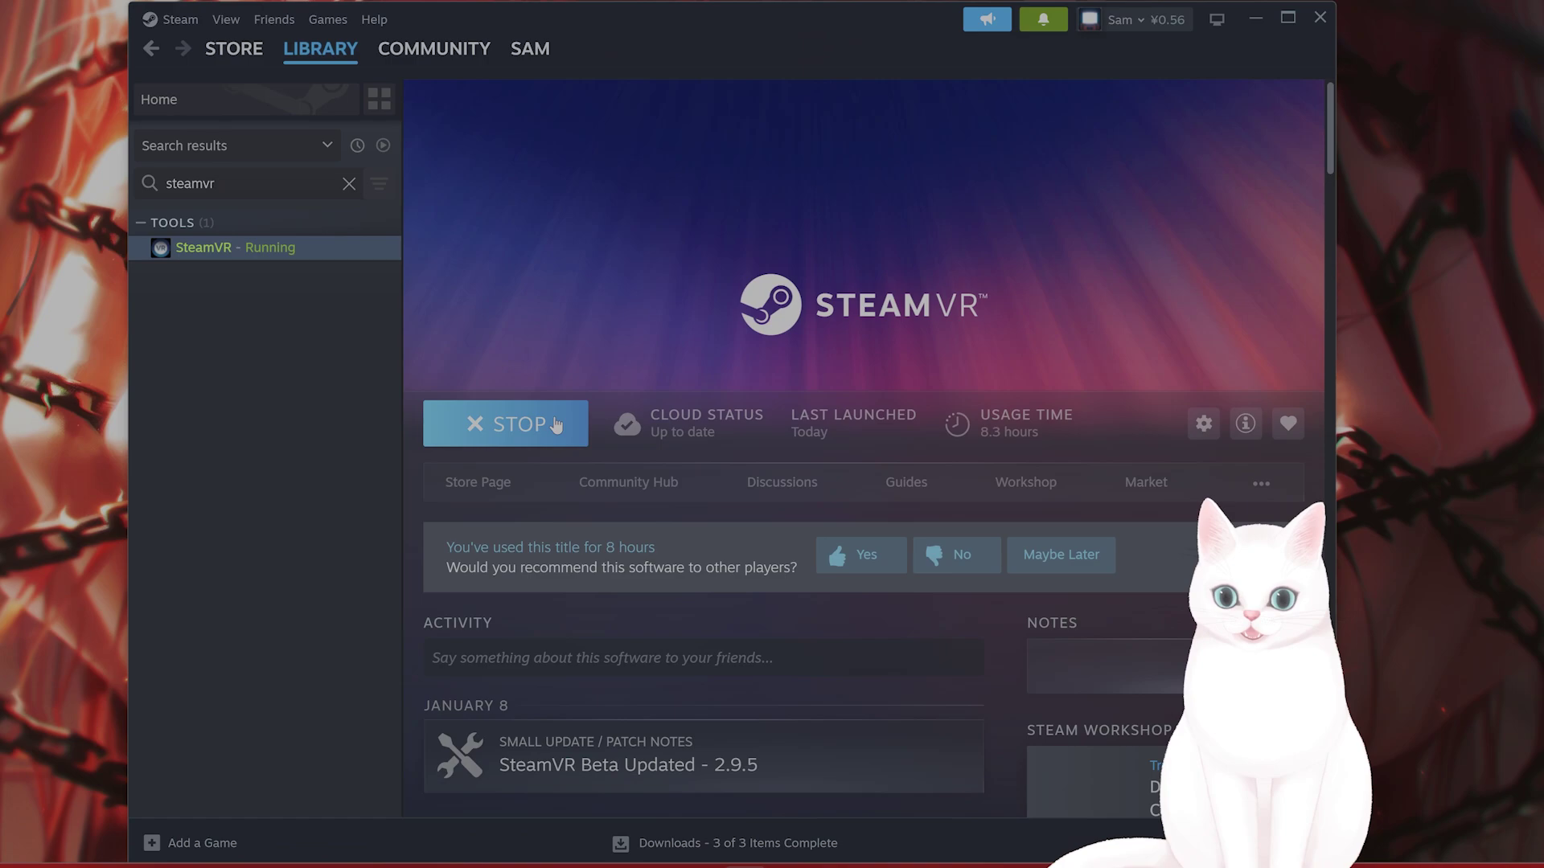
{"action": "right_click", "coordinate": [260, 250]}
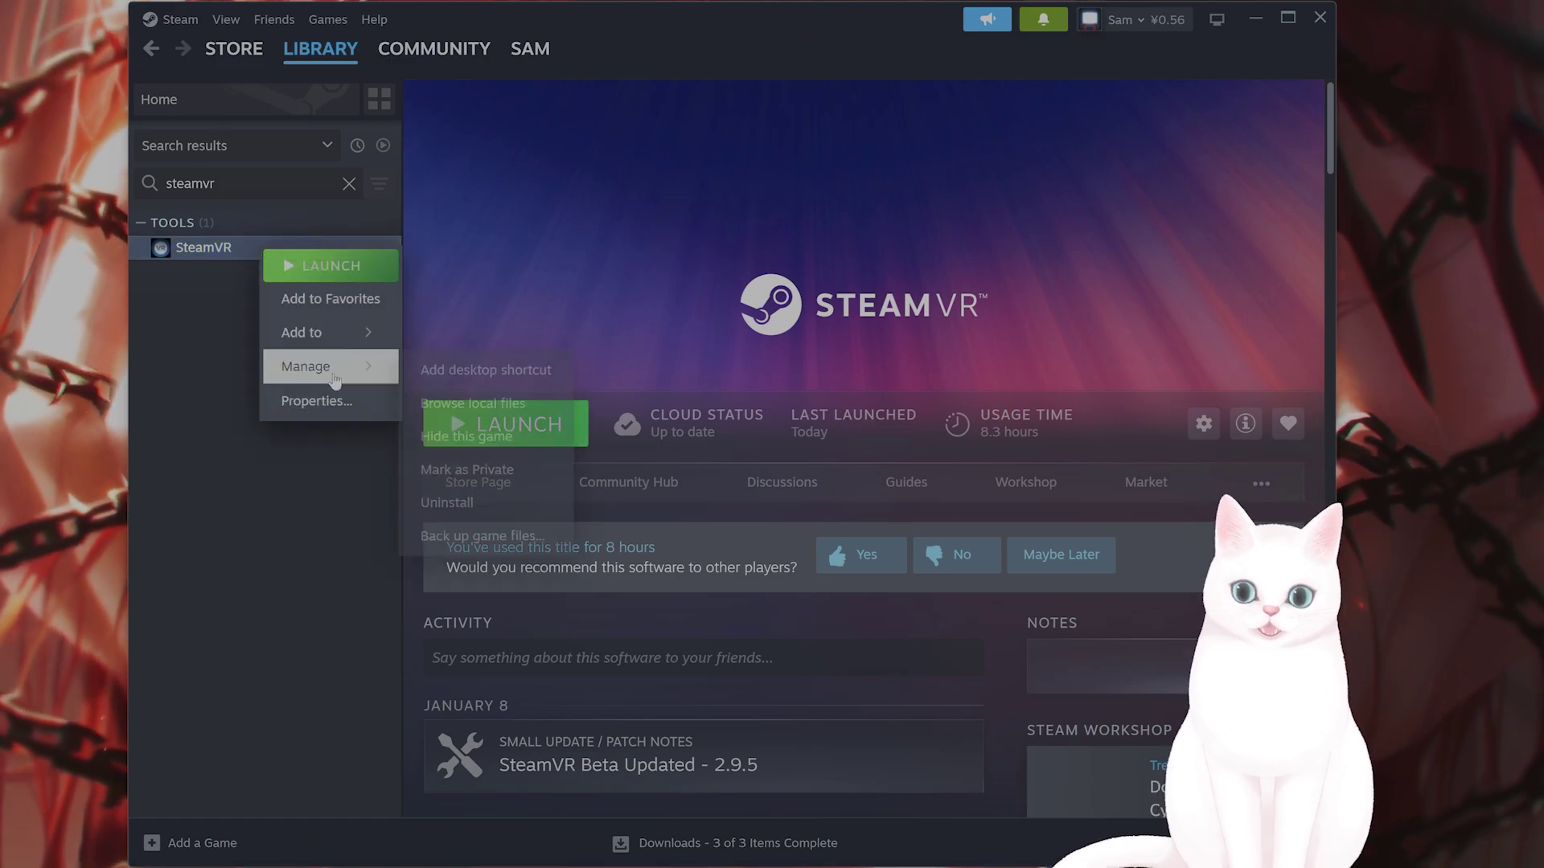
{"action": "left_click", "coordinate": [329, 401]}
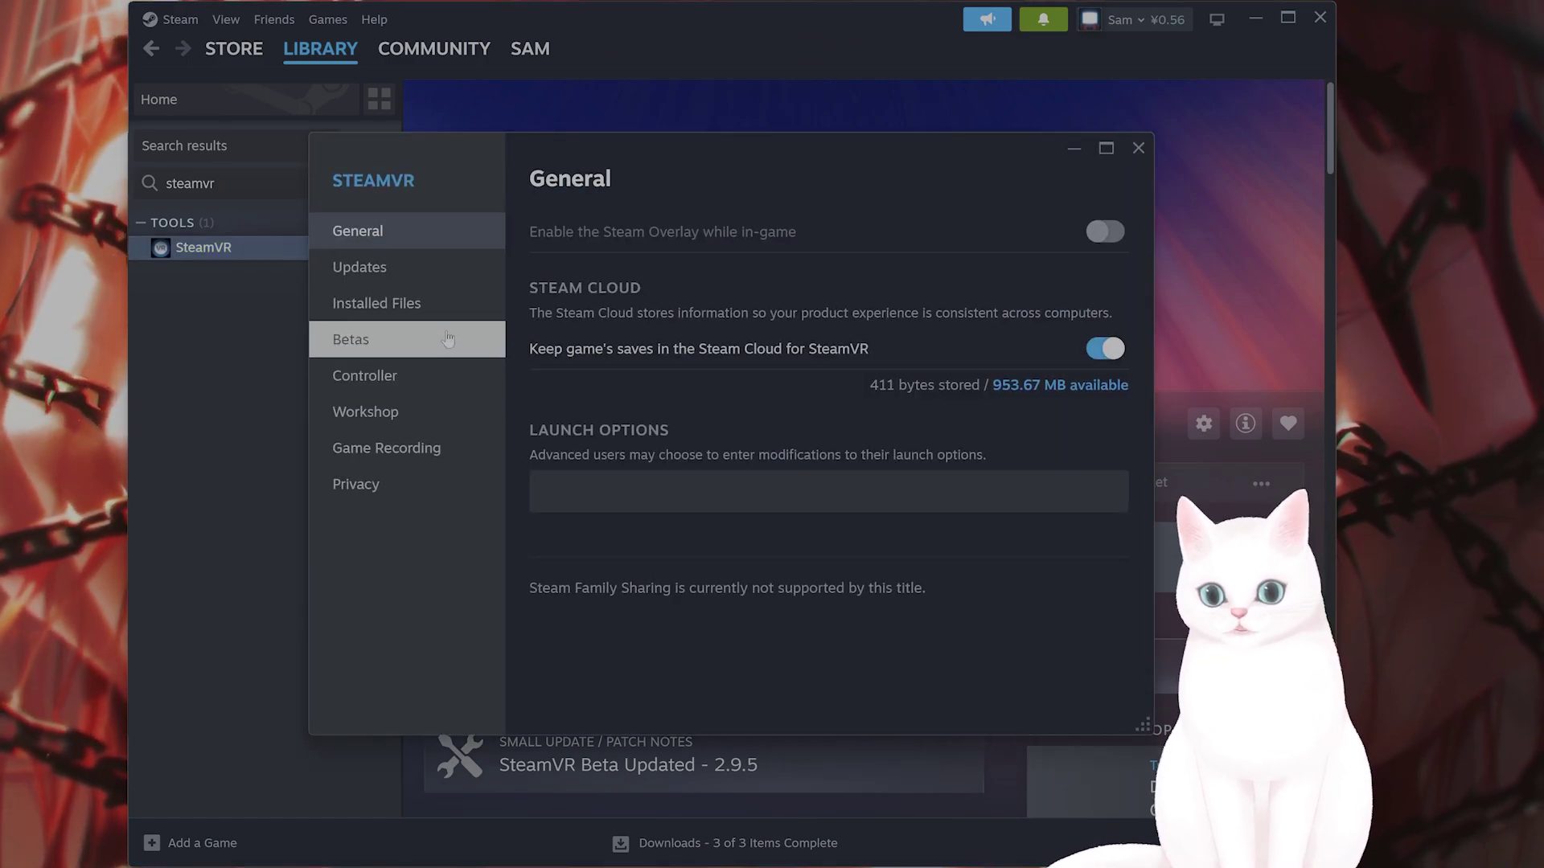
{"action": "left_click", "coordinate": [448, 307]}
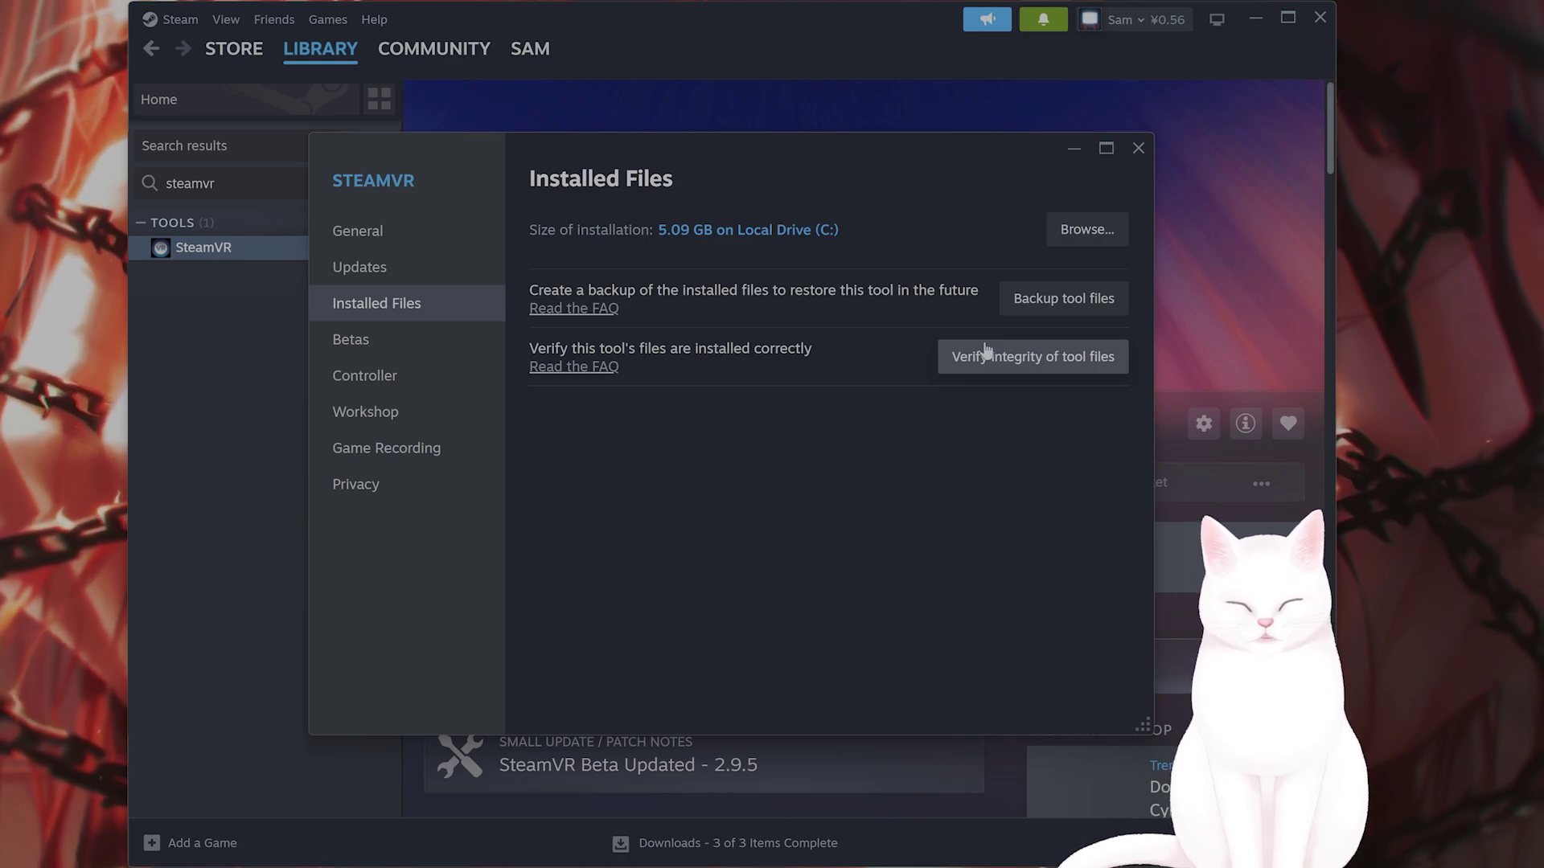
{"action": "left_click", "coordinate": [1137, 149]}
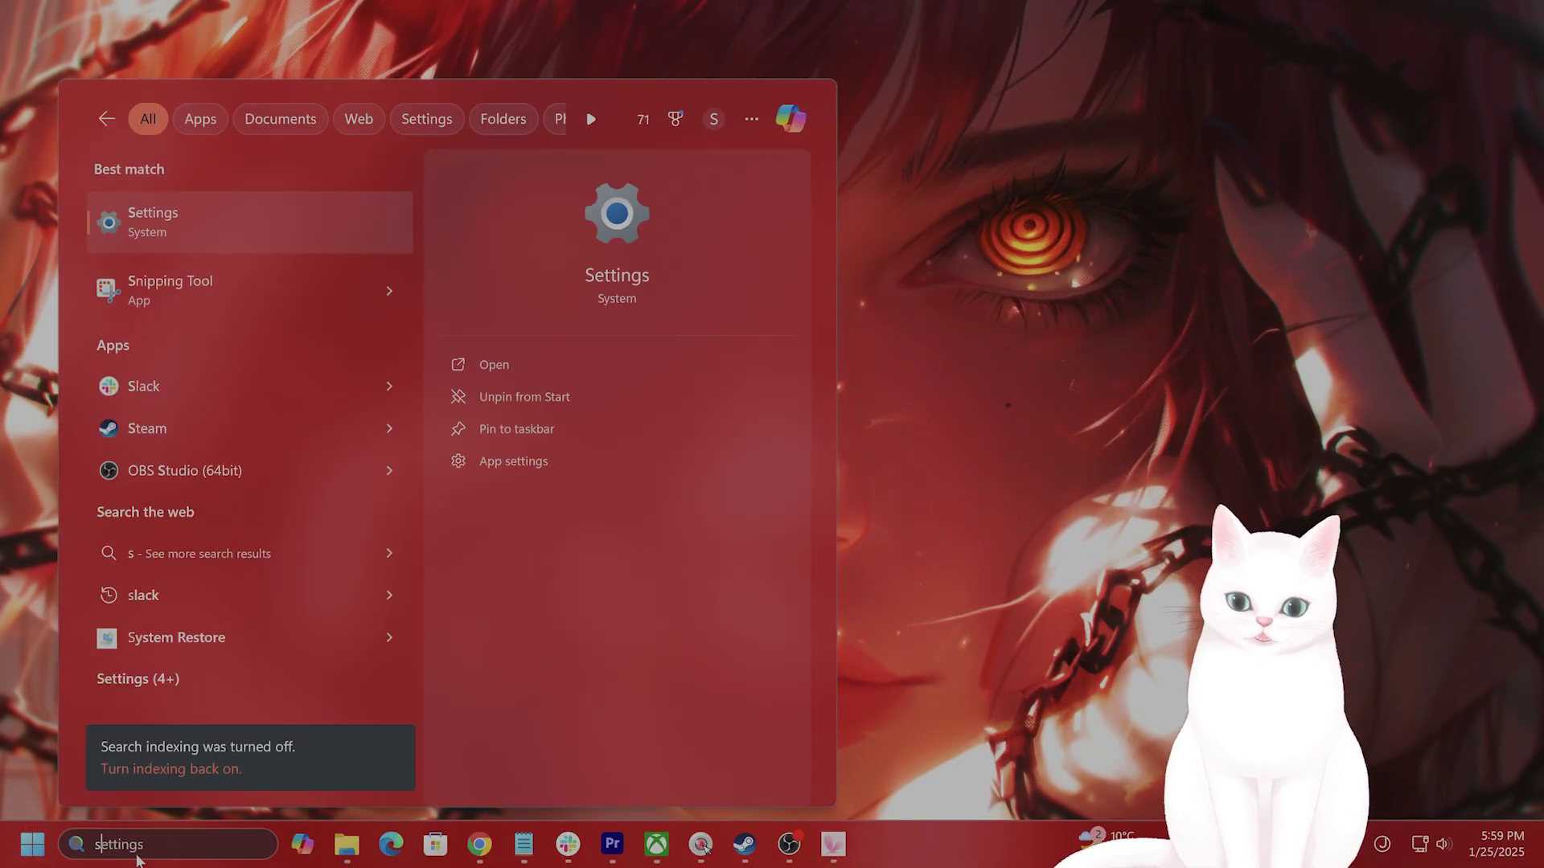
- Open Windows Settings and view the Ethernet settings under Network & internet
{"action": "left_click", "coordinate": [249, 221]}
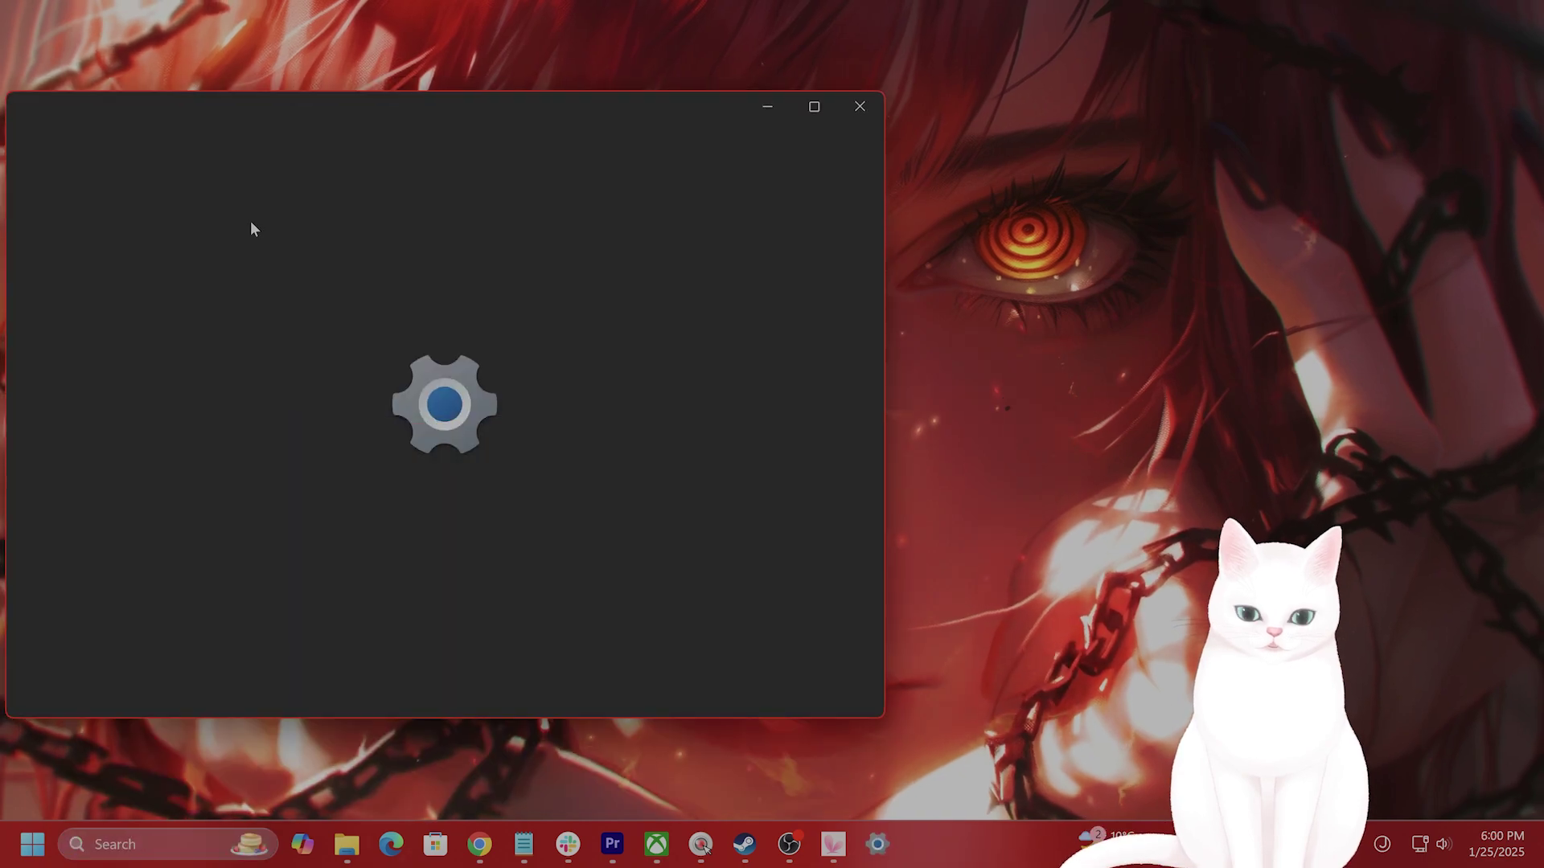
{"action": "left_click", "coordinate": [187, 431]}
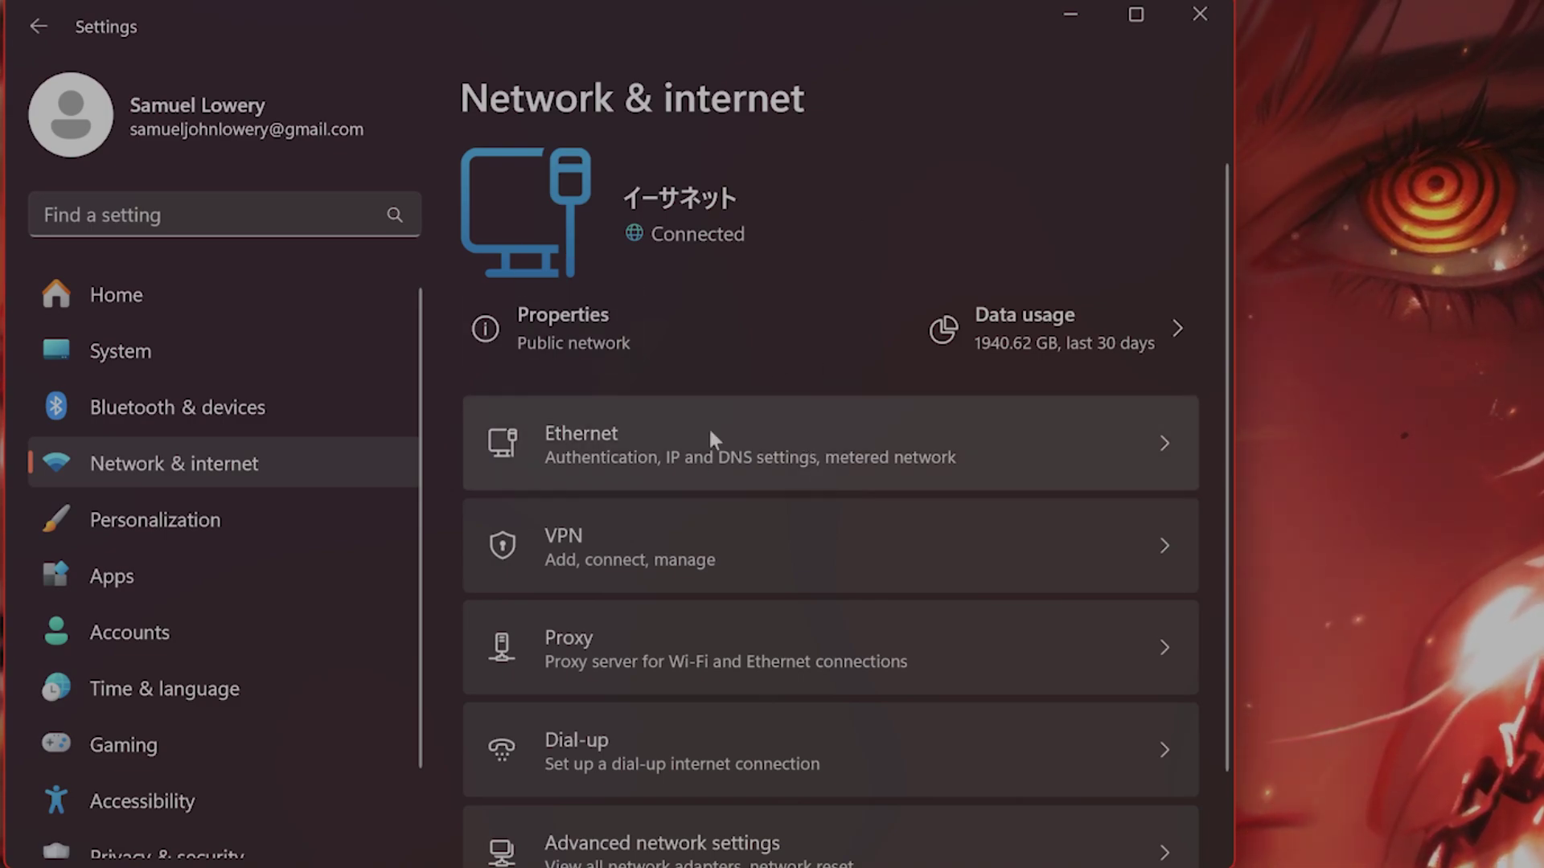
{"action": "left_click", "coordinate": [881, 452]}
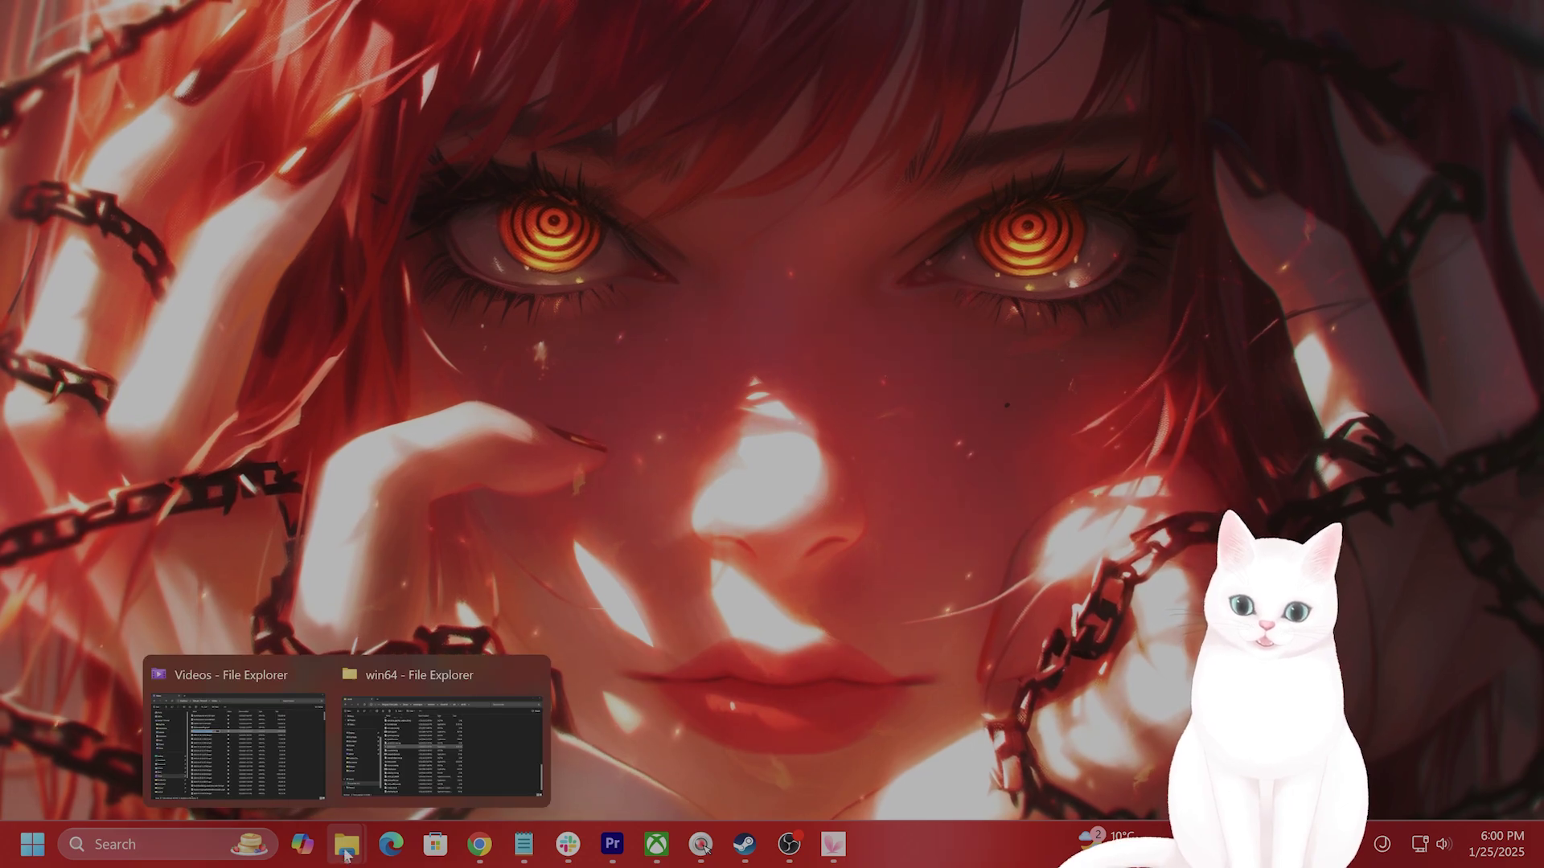
- Switch to File Explorer and open the Program Files (x86)\Steam\steamapps folder on Local Disk (C:)
{"action": "left_click", "coordinate": [405, 763]}
{"action": "left_click", "coordinate": [102, 683]}
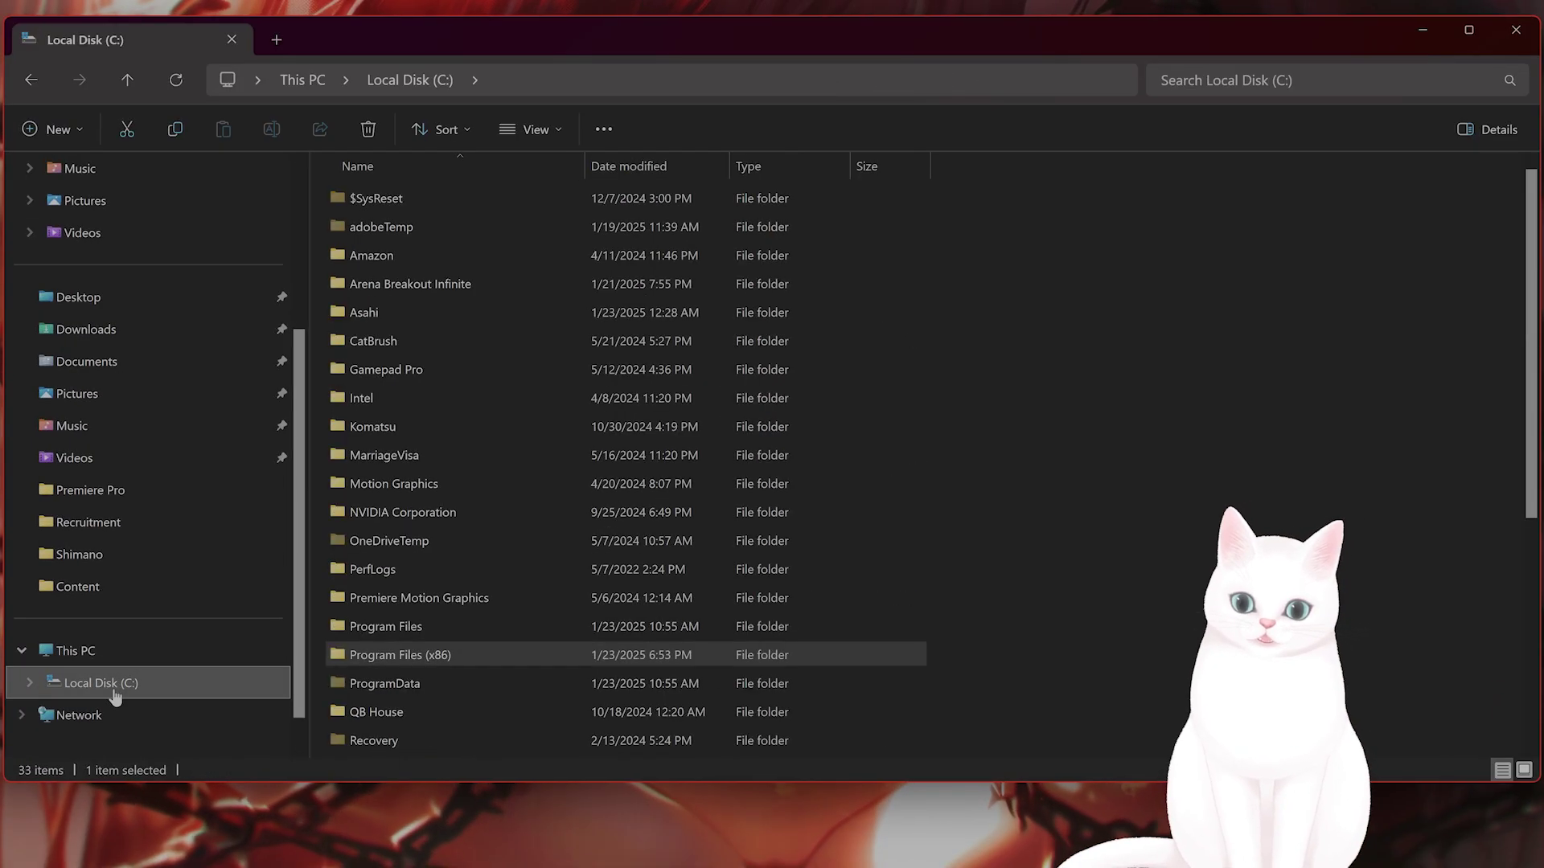
{"action": "double_click", "coordinate": [423, 654]}
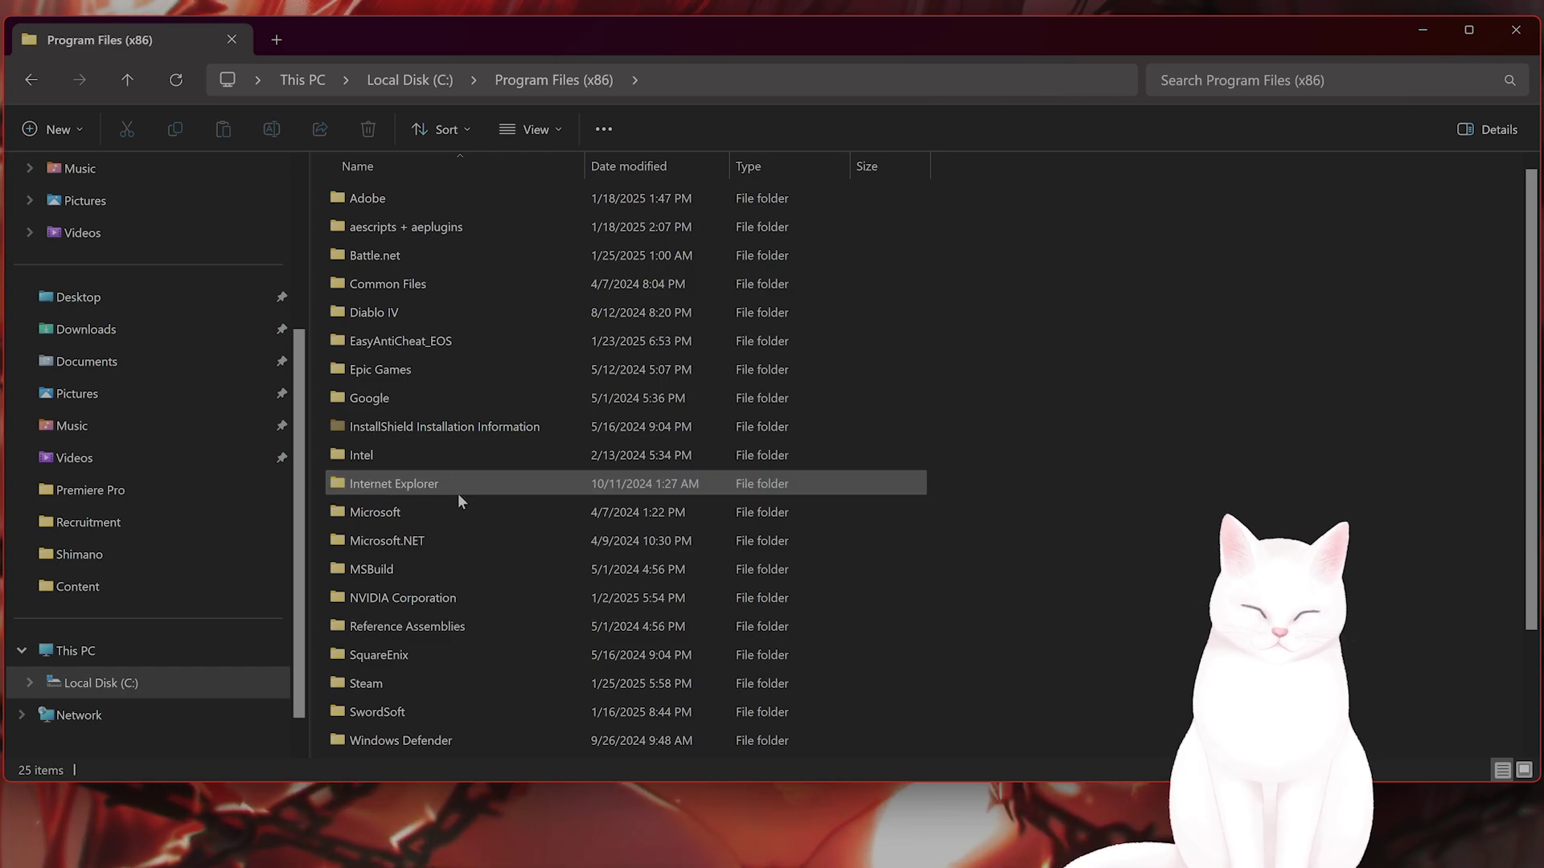
{"action": "double_click", "coordinate": [437, 683]}
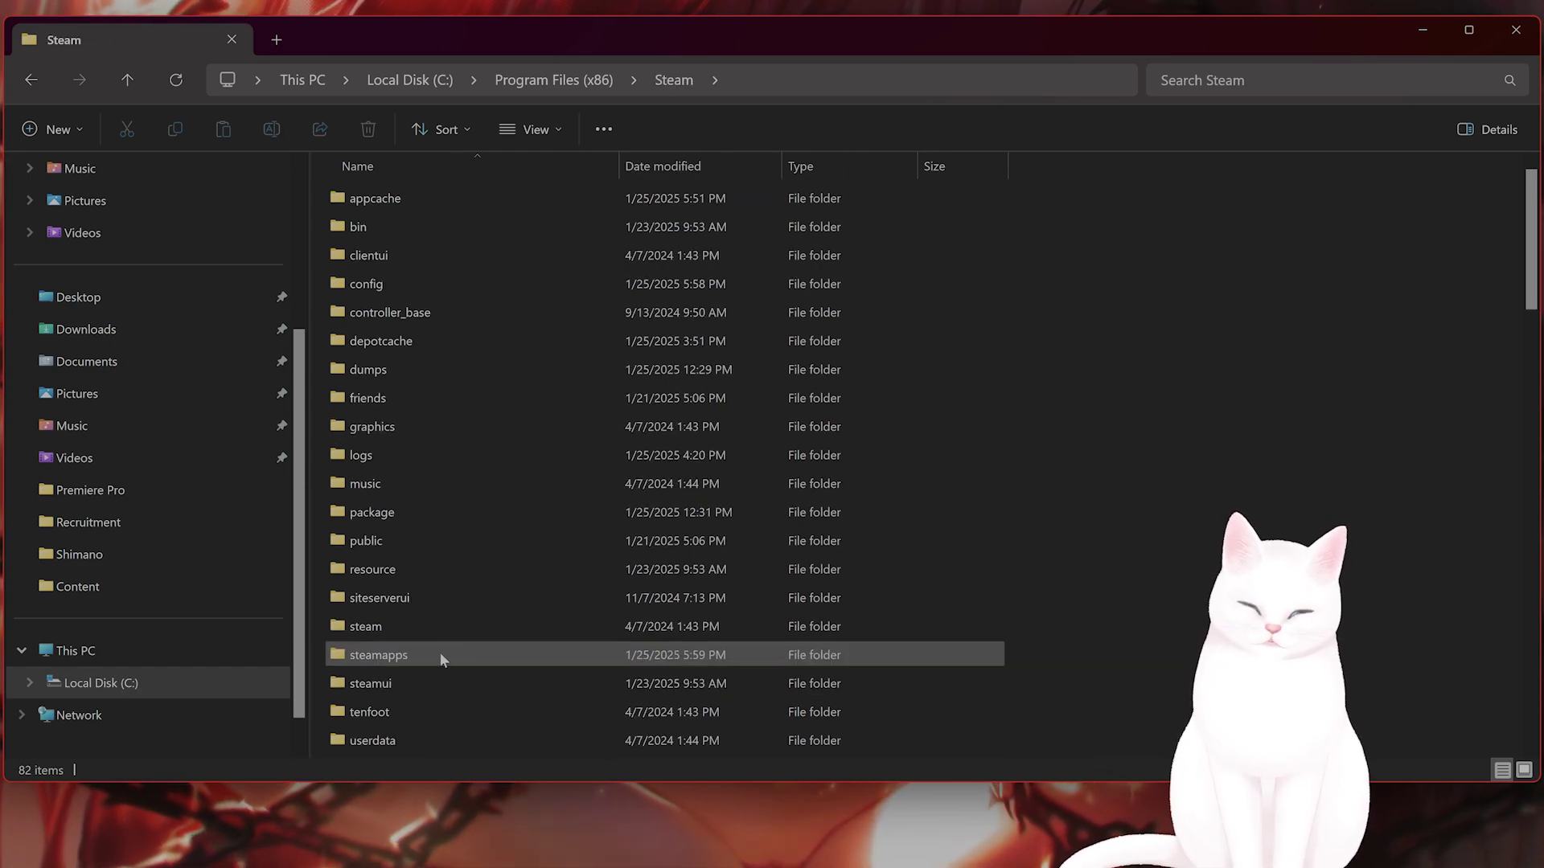
{"action": "double_click", "coordinate": [441, 653]}
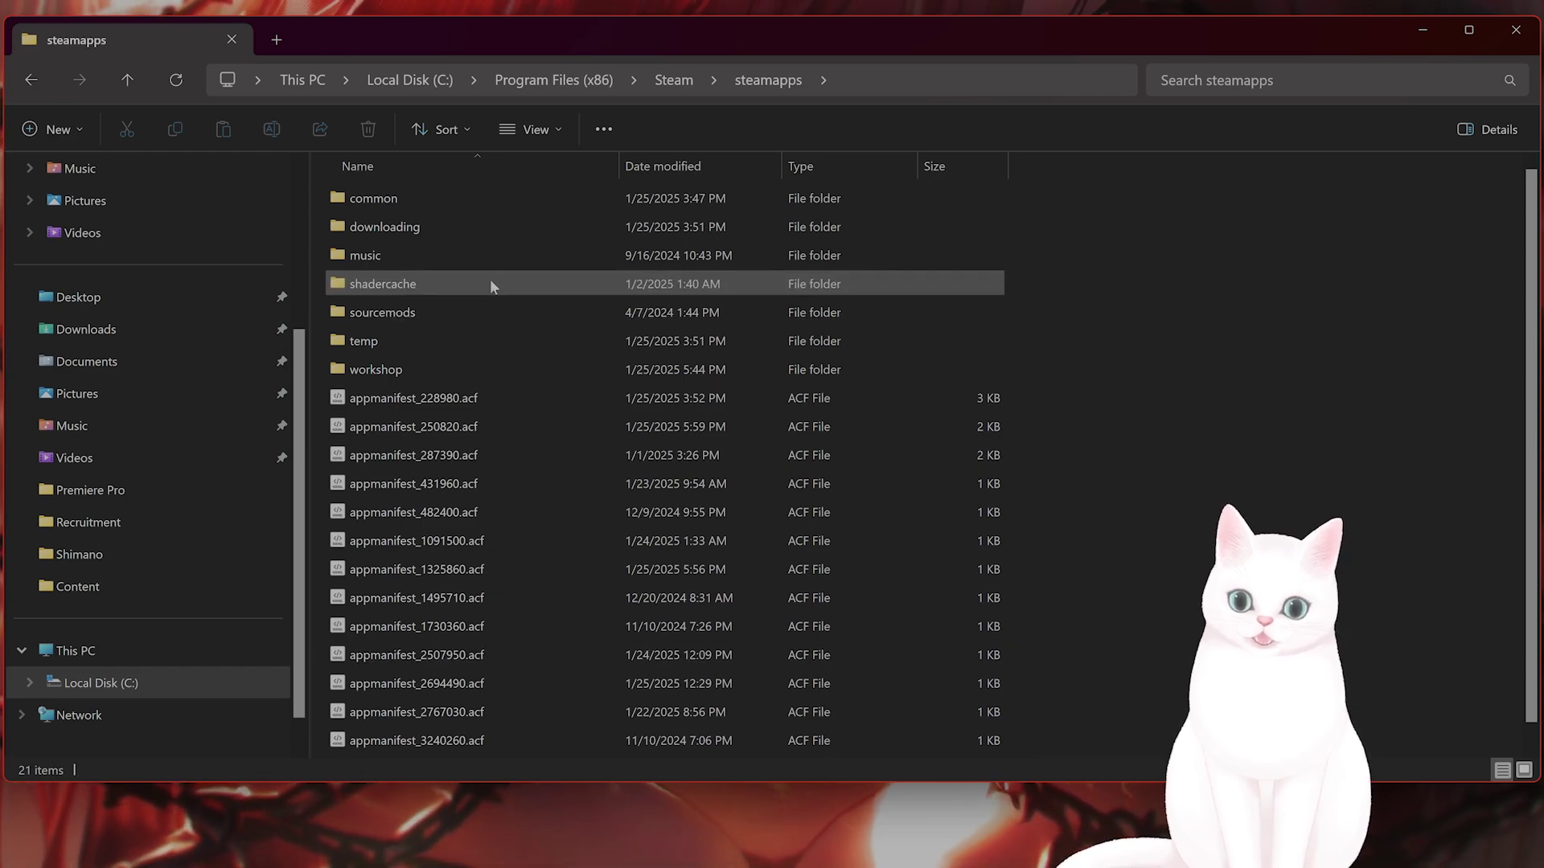
- Open the common\SteamVR\bin\win64 folder inside steamapps
{"action": "double_click", "coordinate": [485, 201]}
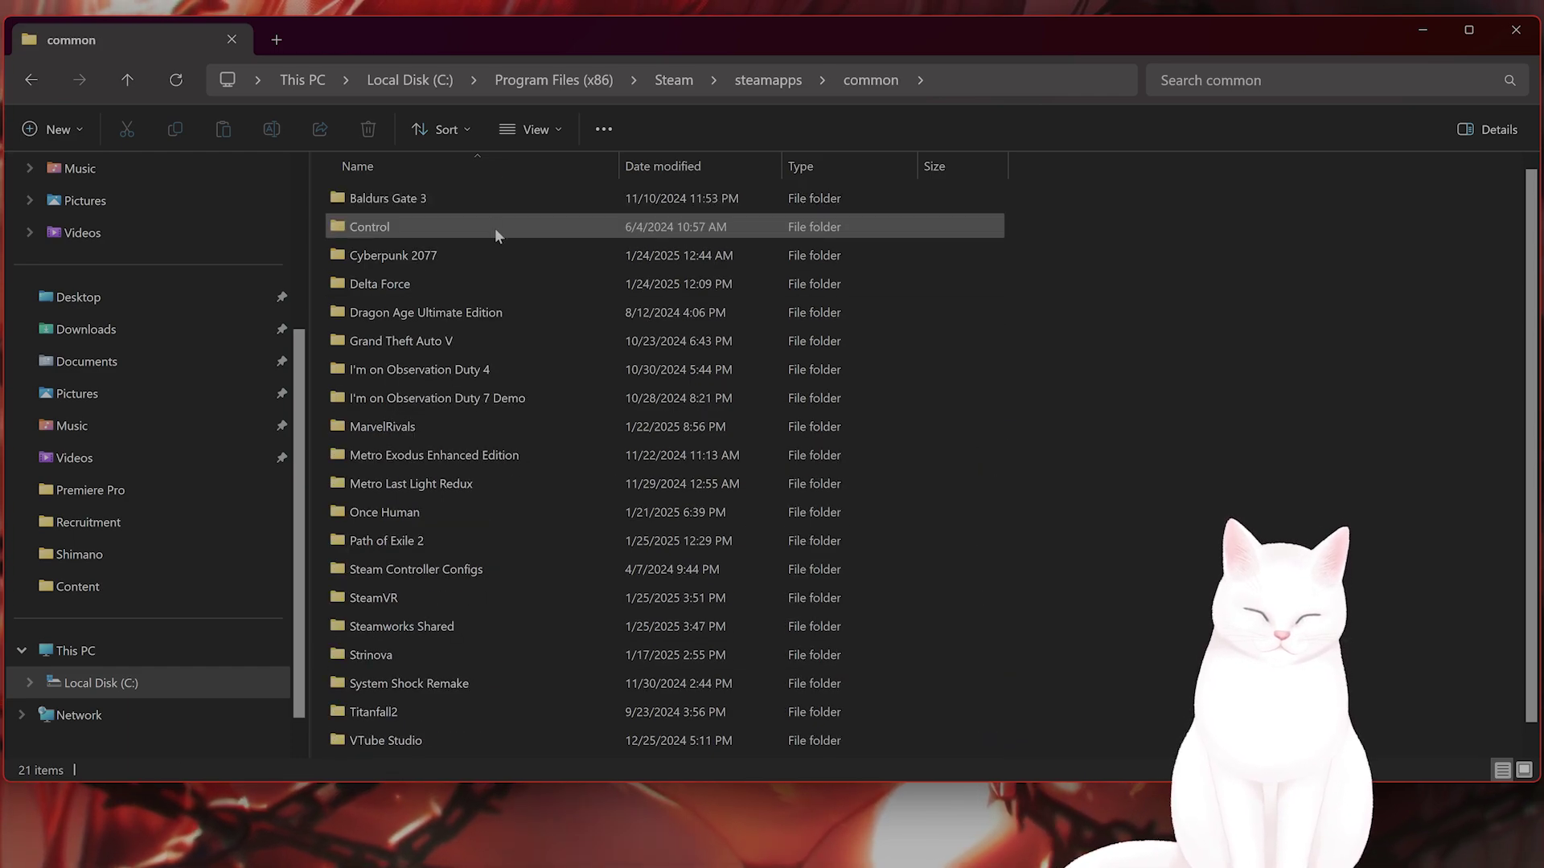
{"action": "double_click", "coordinate": [555, 600]}
{"action": "double_click", "coordinate": [413, 193]}
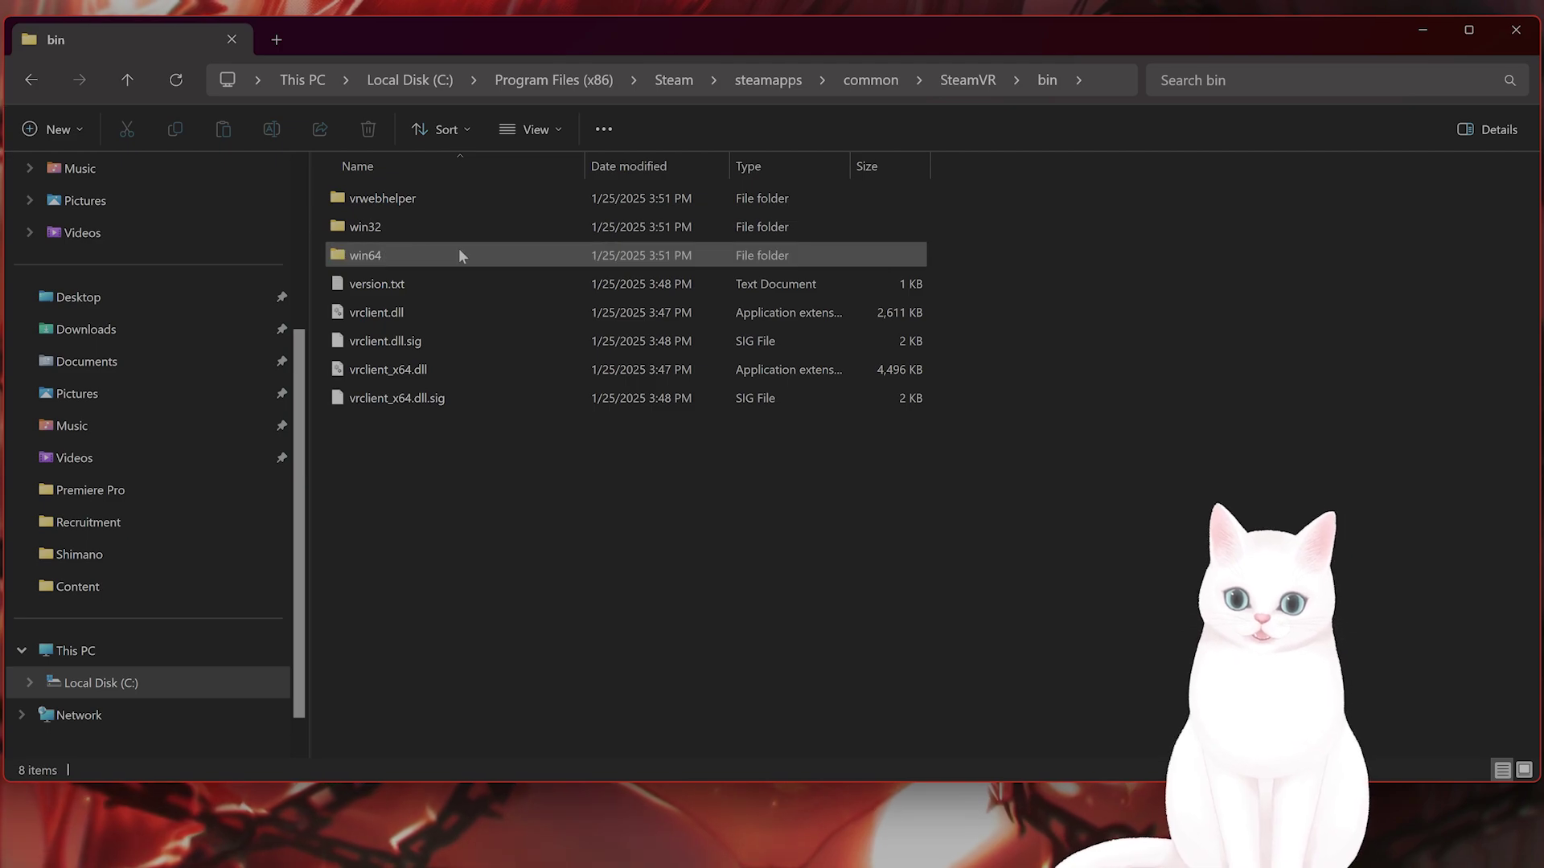
{"action": "left_click", "coordinate": [453, 256]}
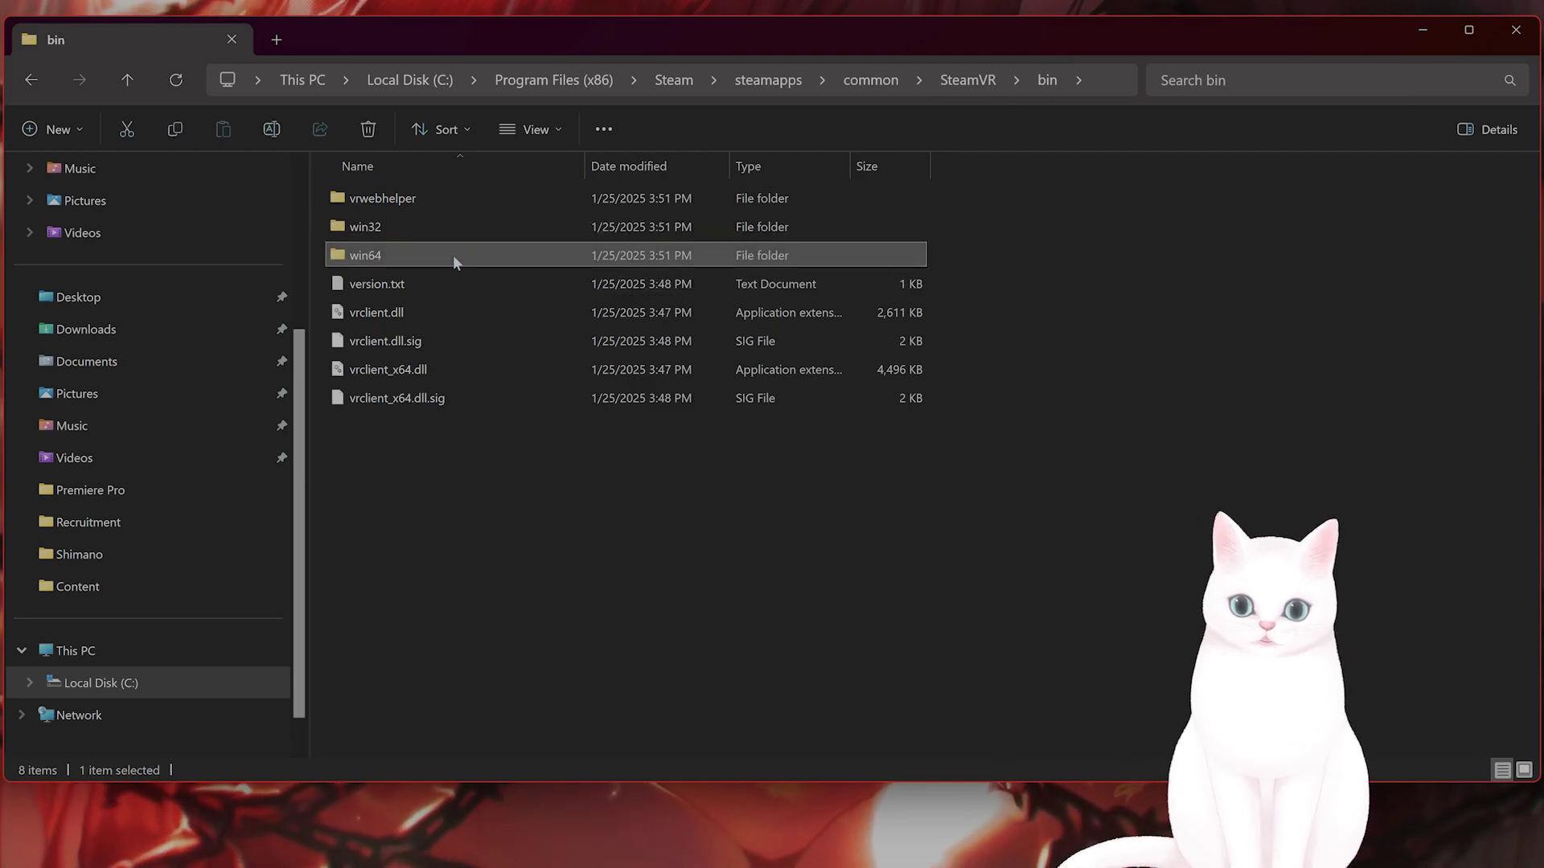
{"action": "double_click", "coordinate": [452, 254]}
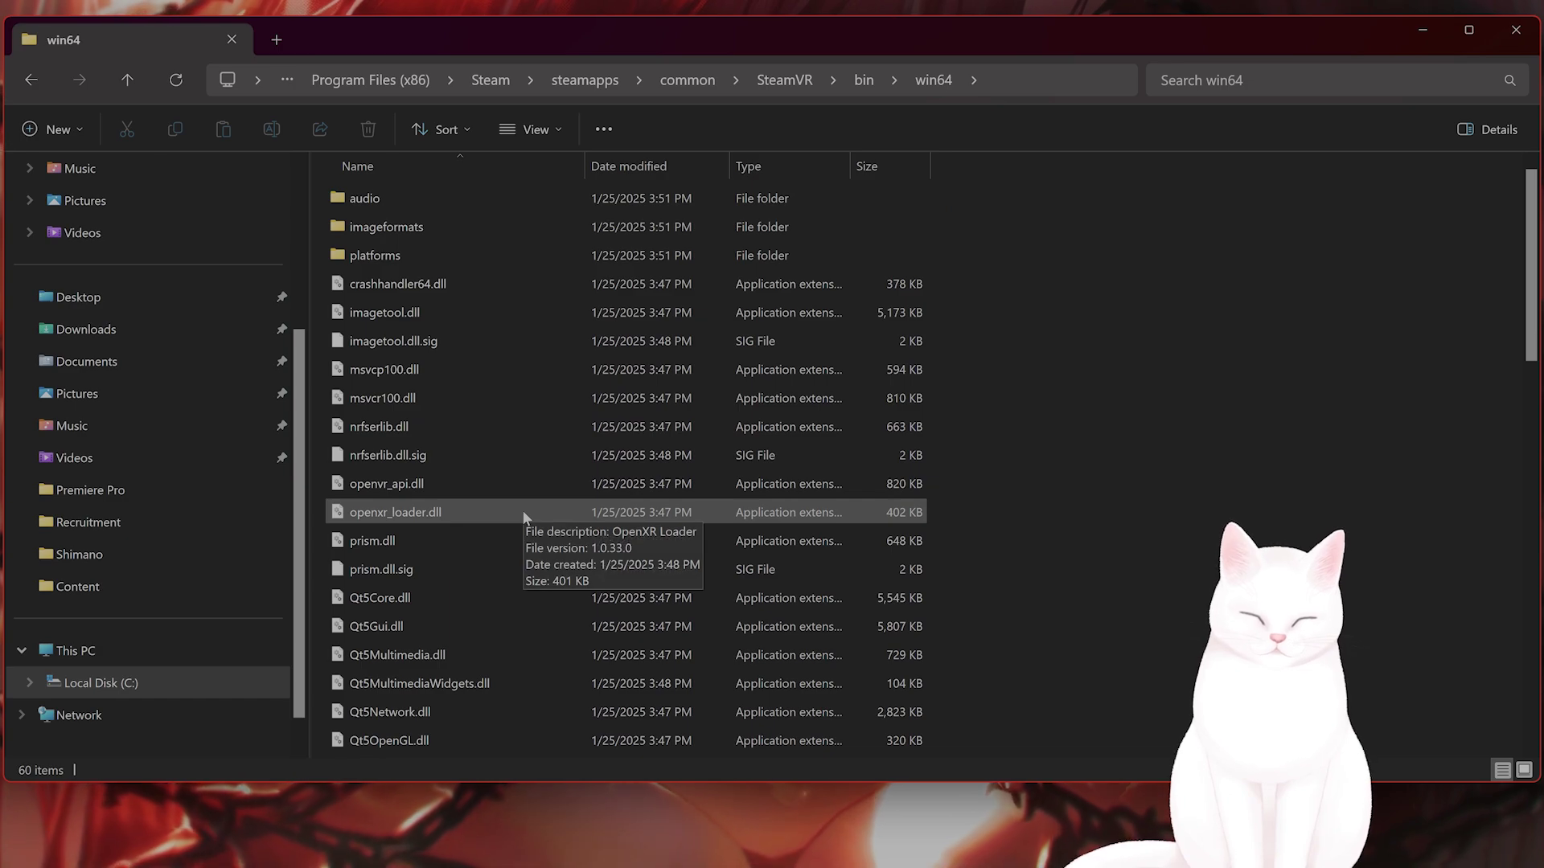
- Find vrserver.exe in the win64 folder and open its properties
{"action": "scroll", "coordinate": [523, 509], "scroll_direction": "down", "scroll_amount": 6}
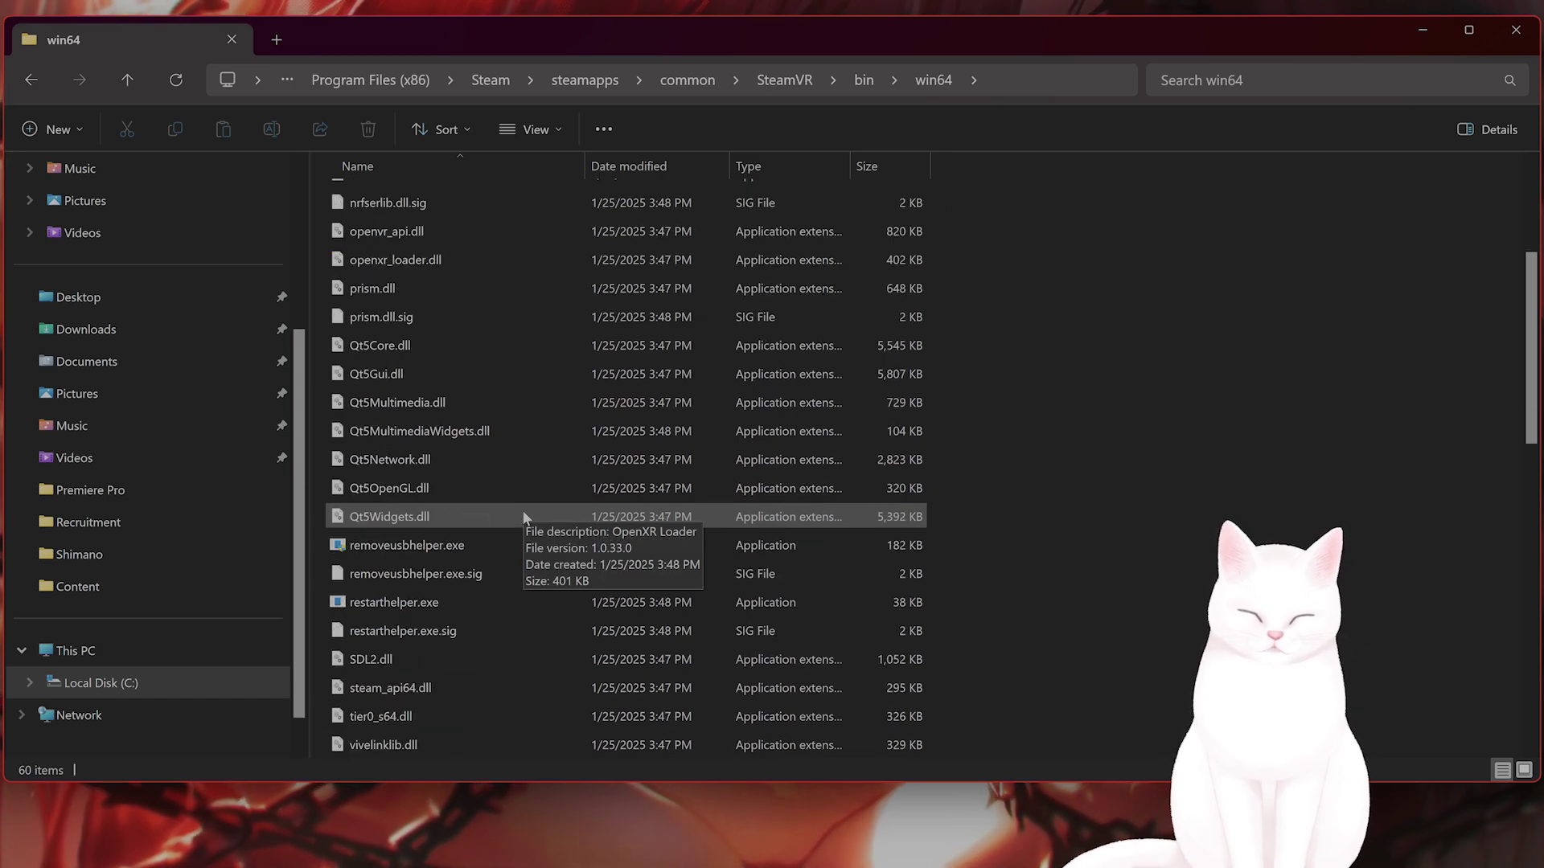
{"action": "scroll", "coordinate": [522, 513], "scroll_direction": "down", "scroll_amount": 4}
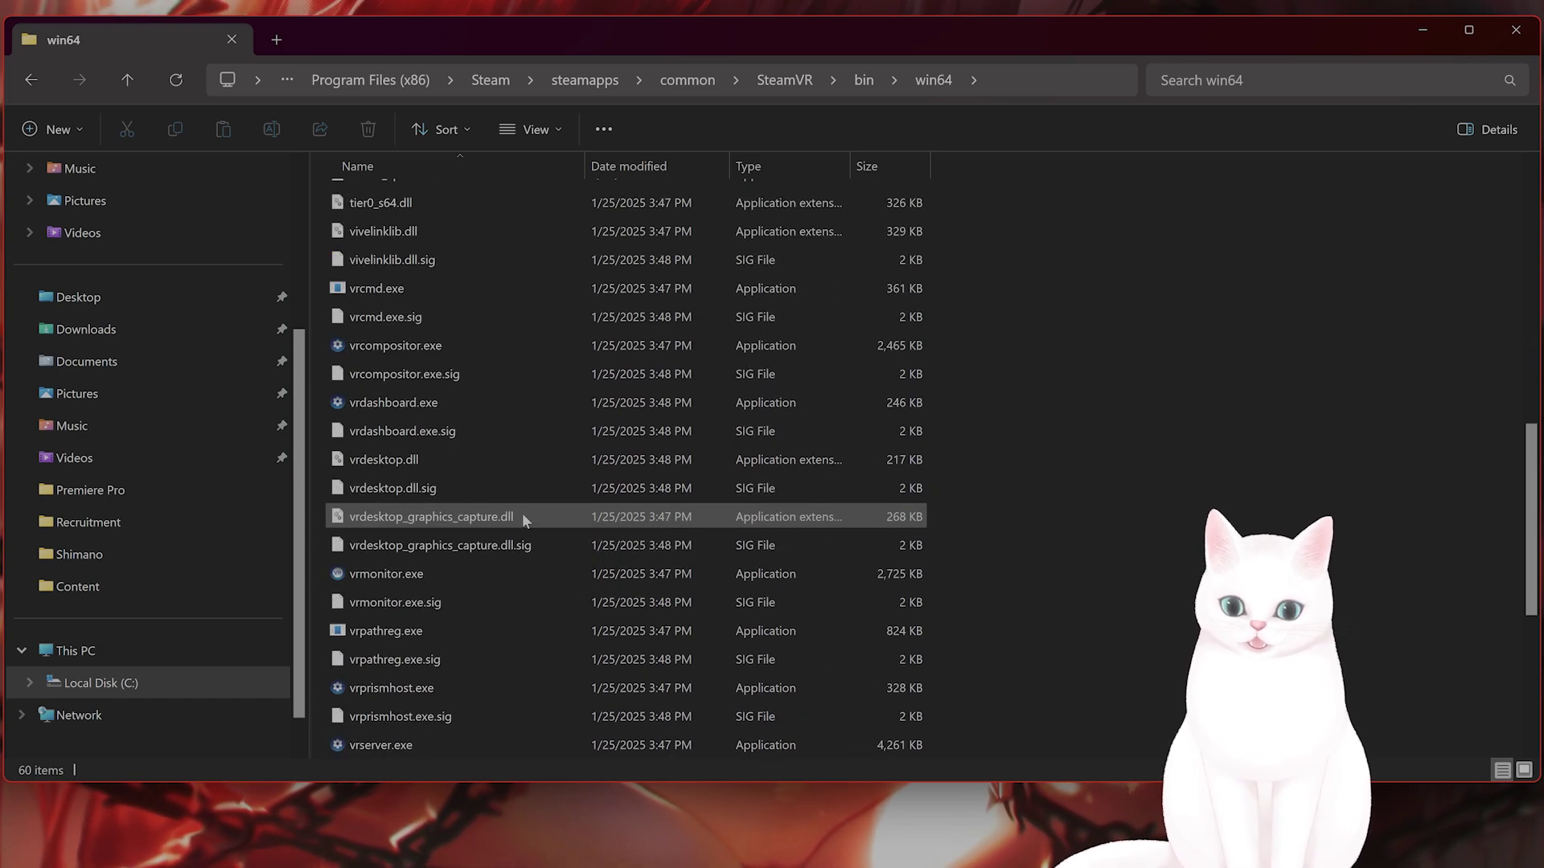
{"action": "left_click", "coordinate": [453, 659]}
{"action": "right_click", "coordinate": [398, 657]}
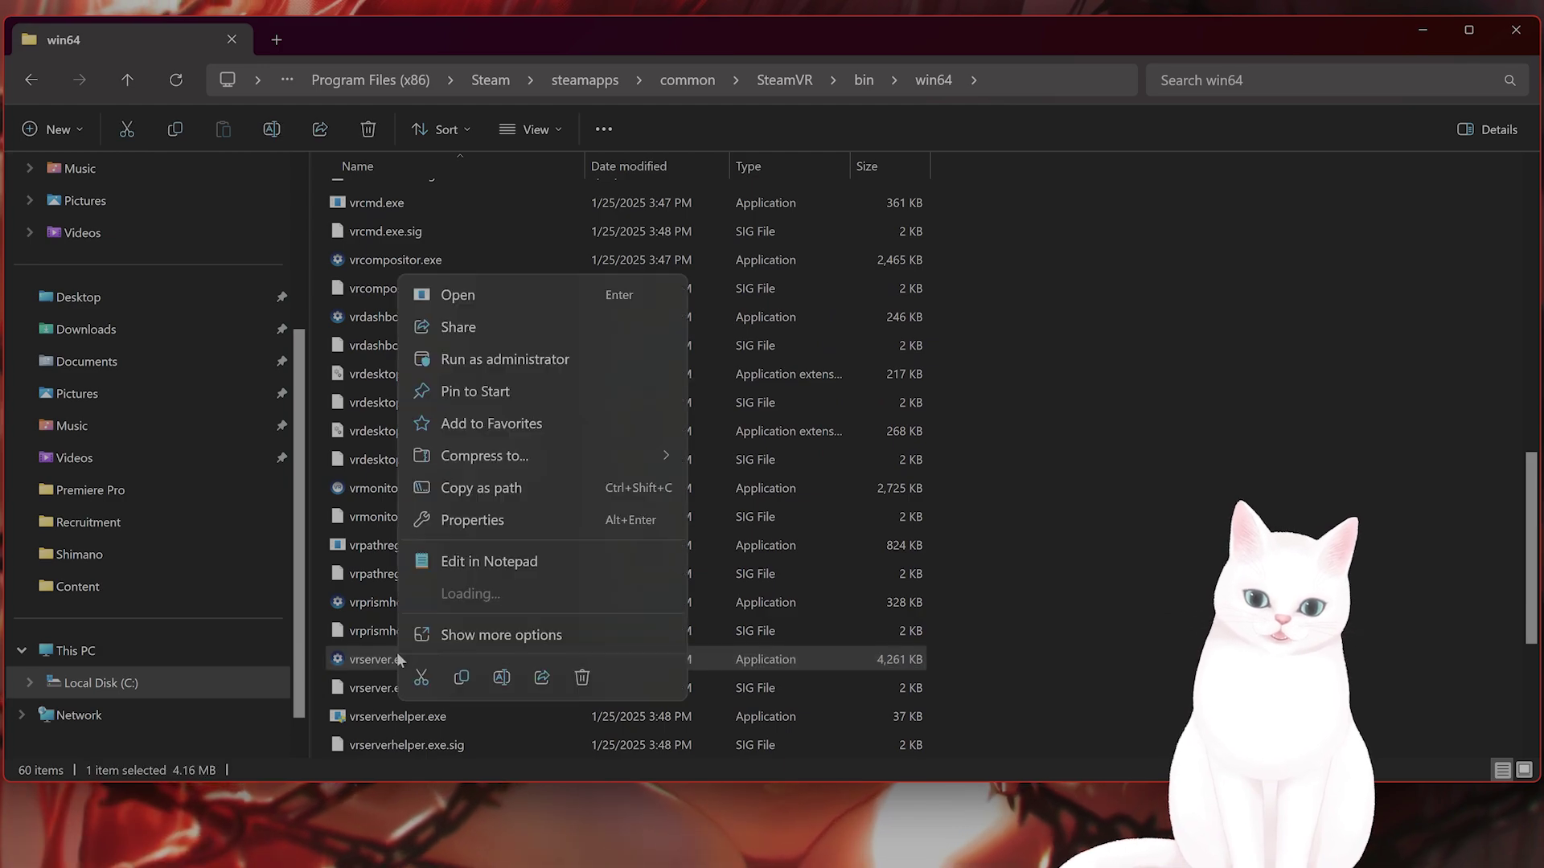
{"action": "left_click", "coordinate": [522, 488]}
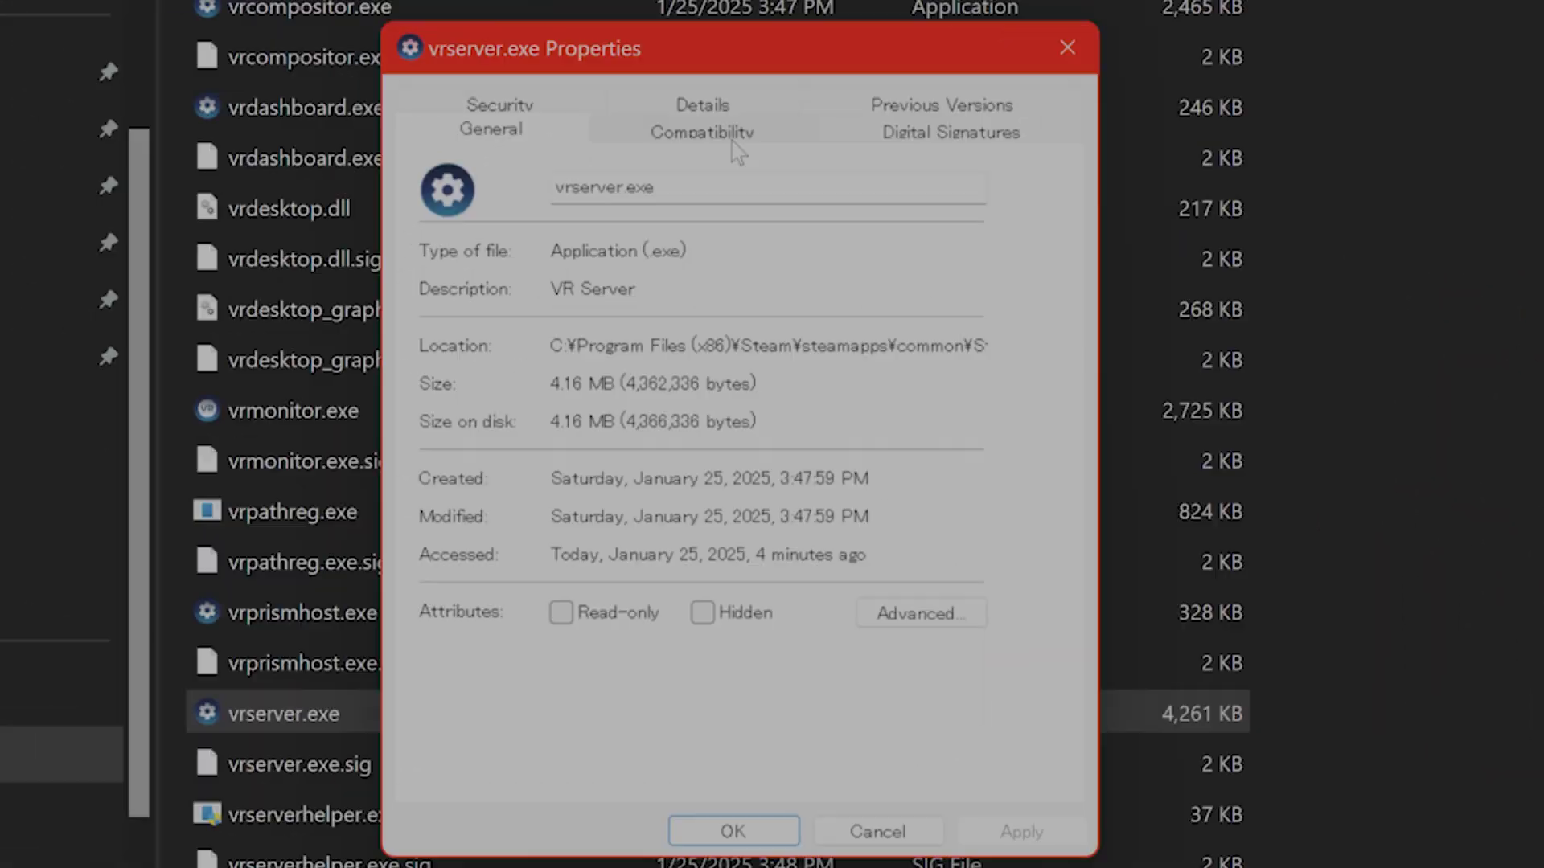
- Review the compatibility mode options for vrserver.exe, including the list of Windows versions, and close the properties without applying changes
{"action": "left_click", "coordinate": [330, 19]}
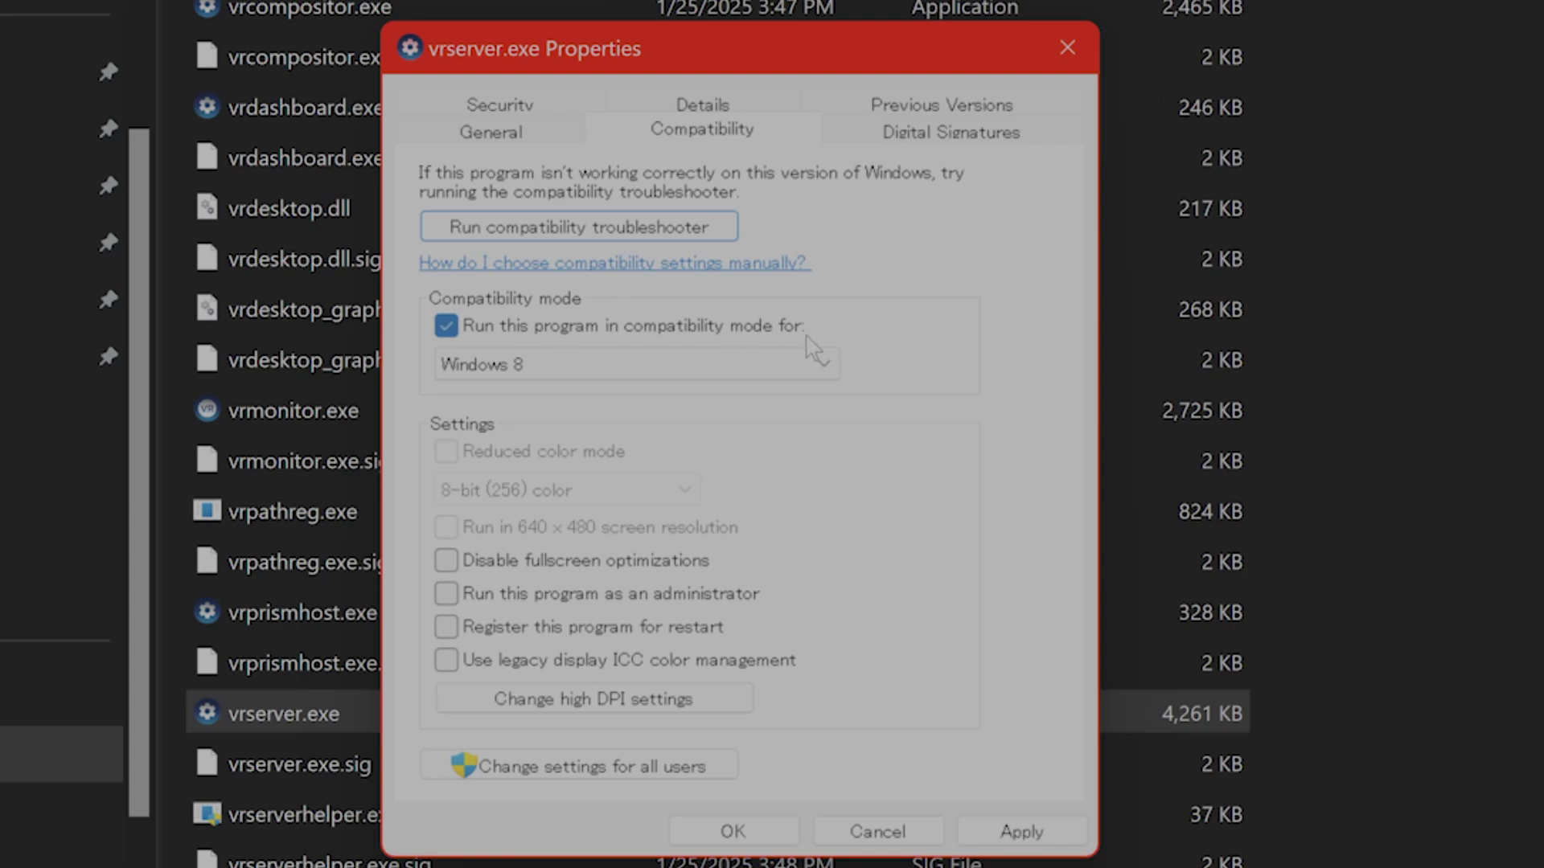
{"action": "left_click", "coordinate": [822, 369]}
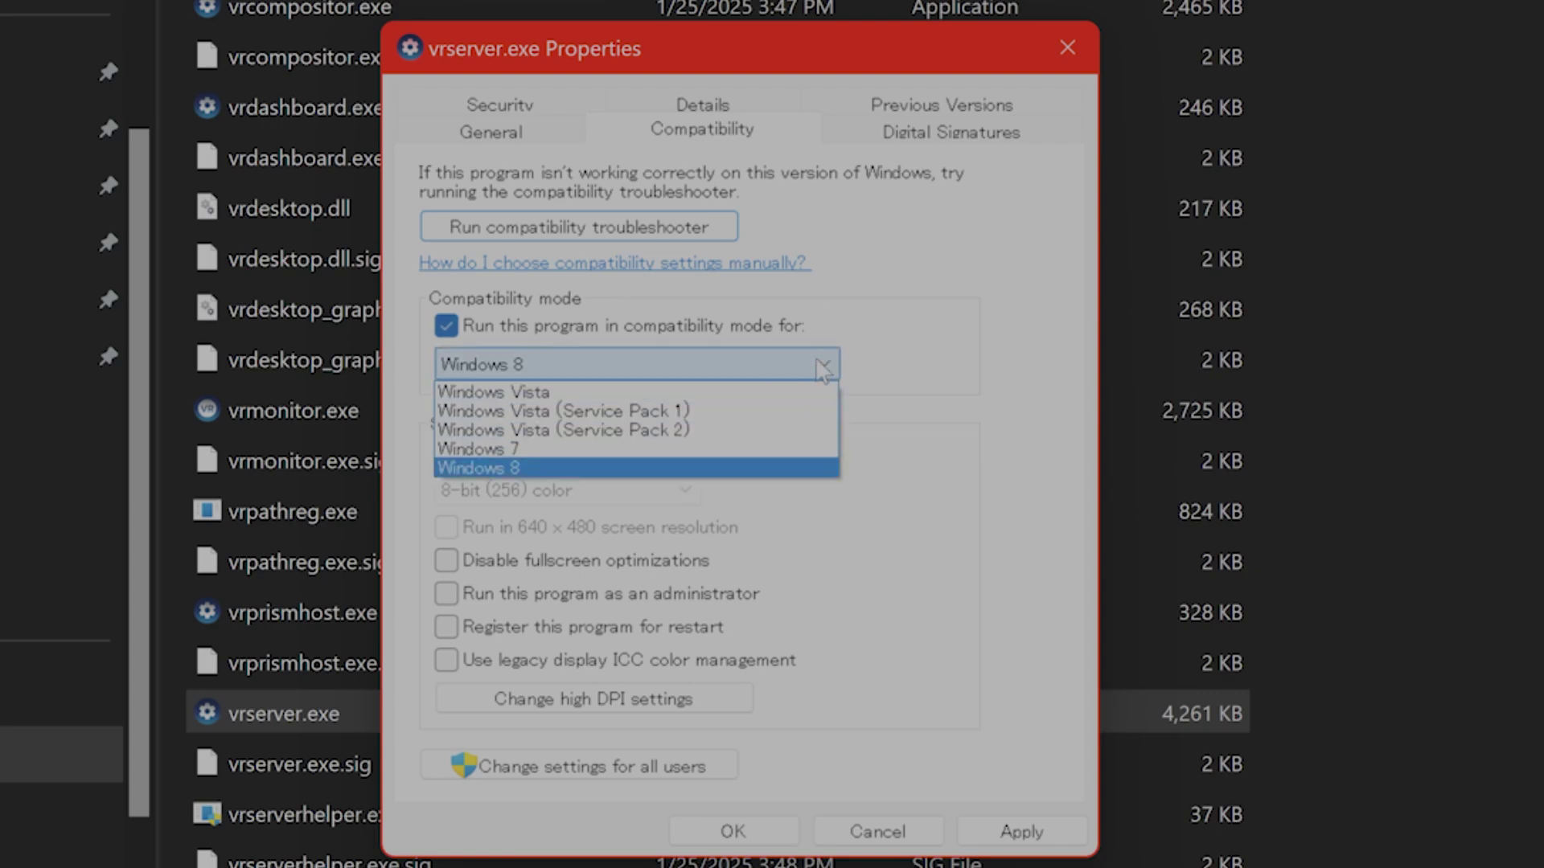
{"action": "left_click", "coordinate": [852, 355]}
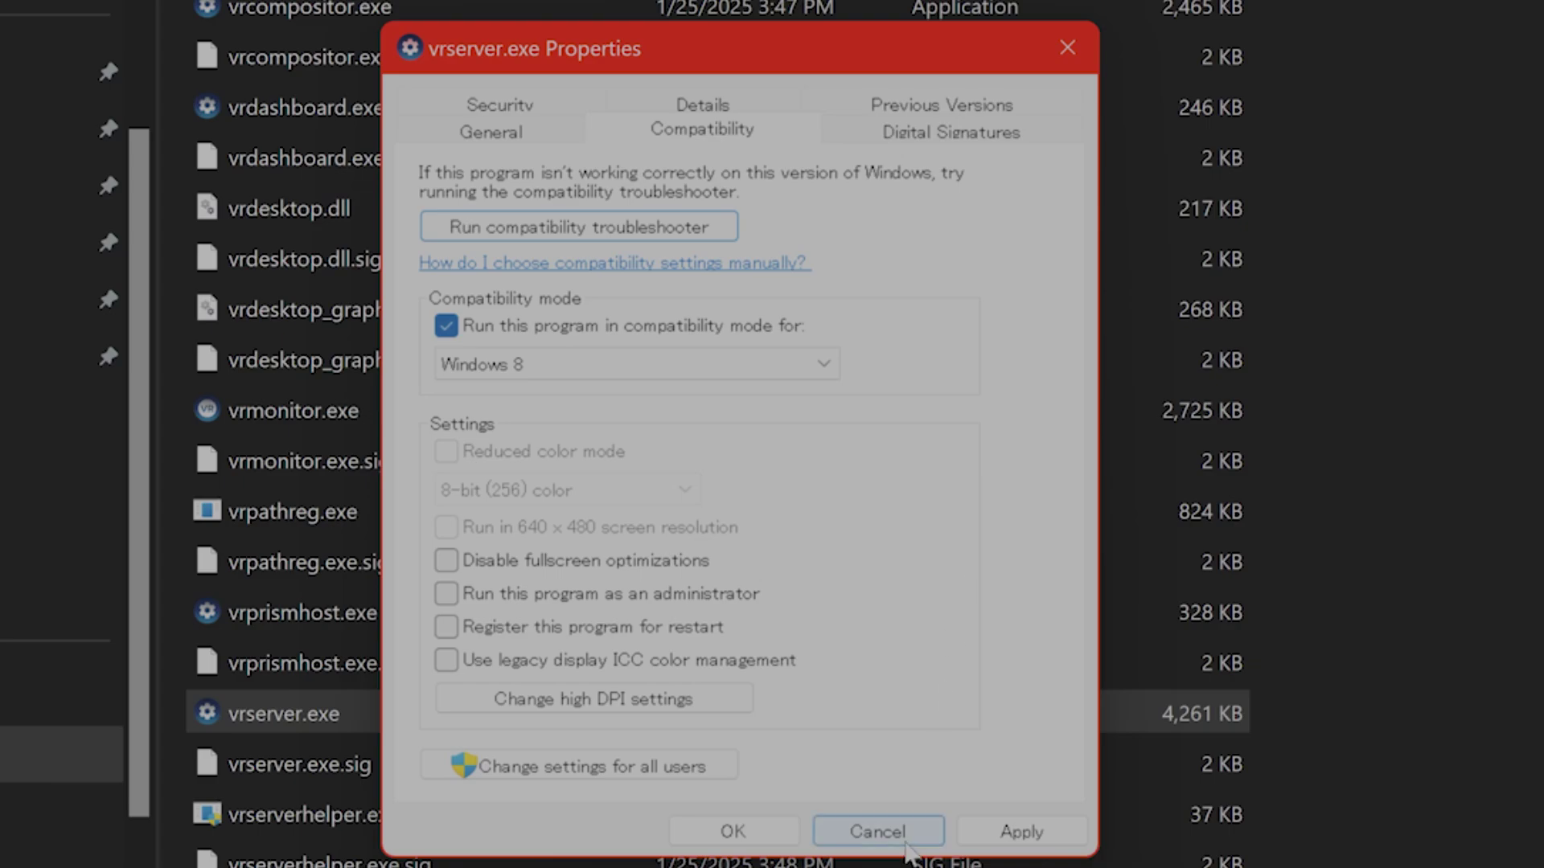
{"action": "left_click", "coordinate": [623, 332]}
{"action": "left_click", "coordinate": [897, 836]}
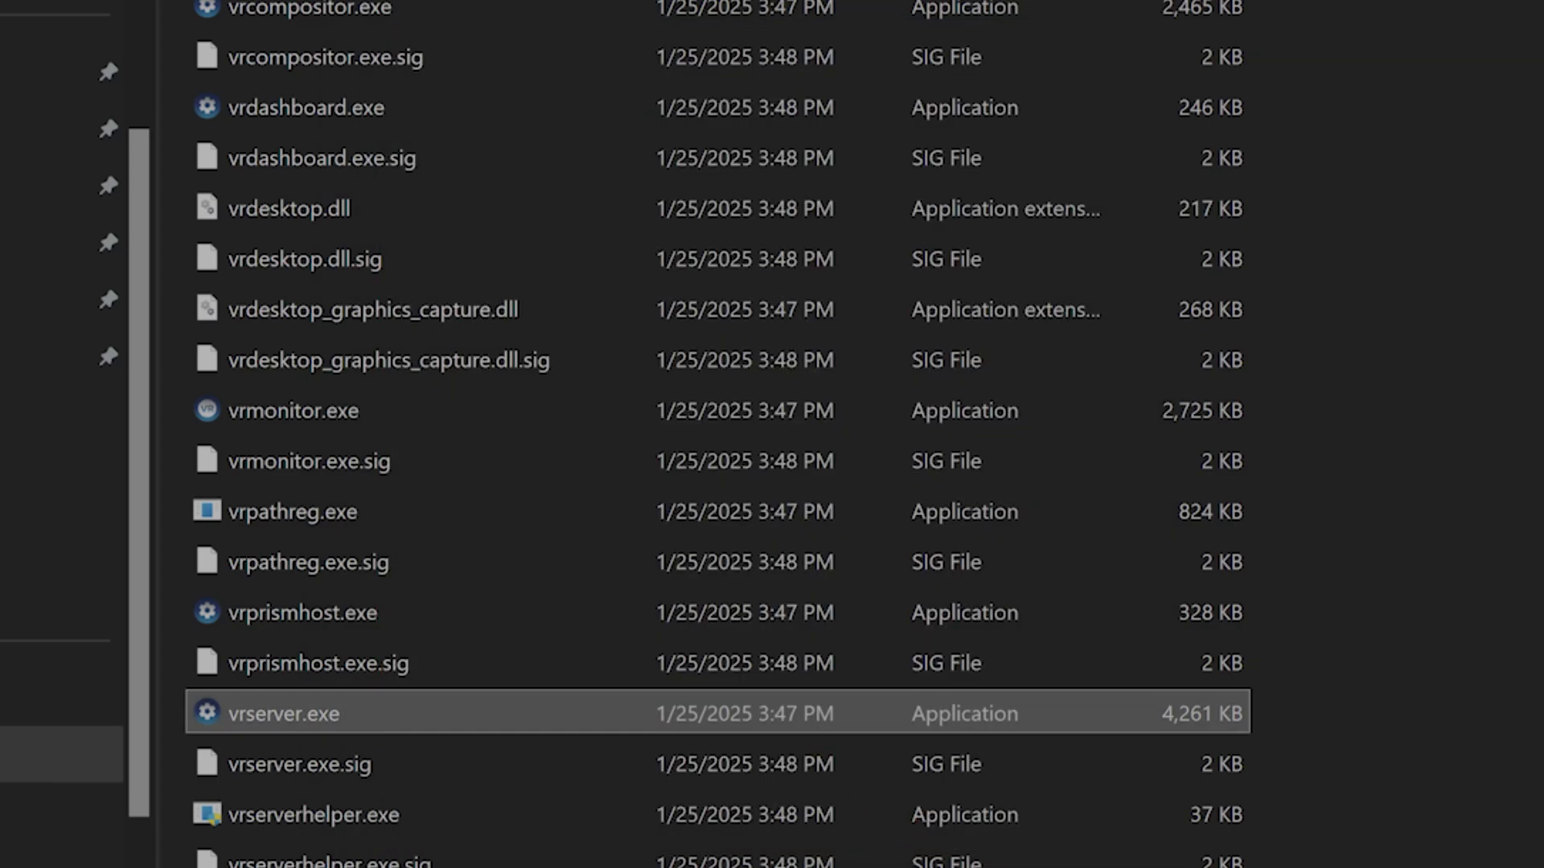